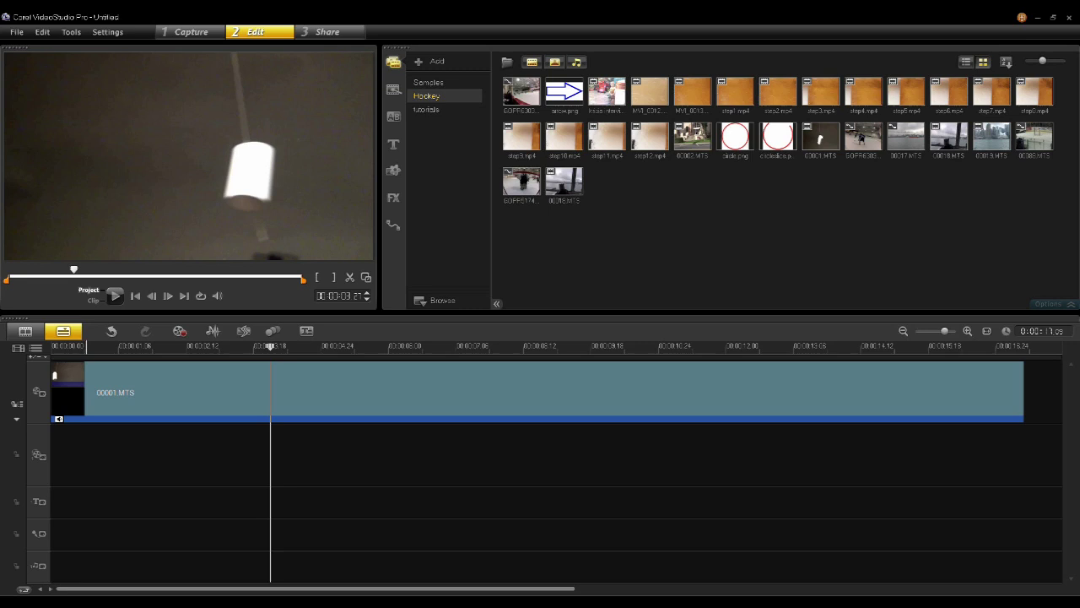
Play the clip in the preview, then scrub to about two seconds in.
{"action": "left_click", "coordinate": [96, 348]}
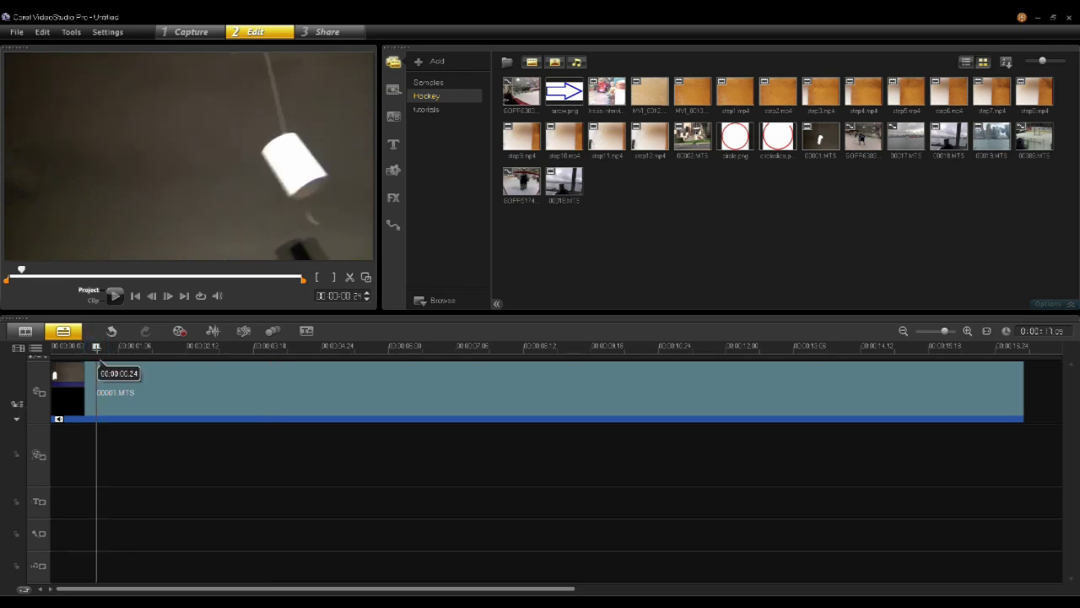
{"action": "left_click", "coordinate": [148, 354]}
{"action": "left_click", "coordinate": [114, 296]}
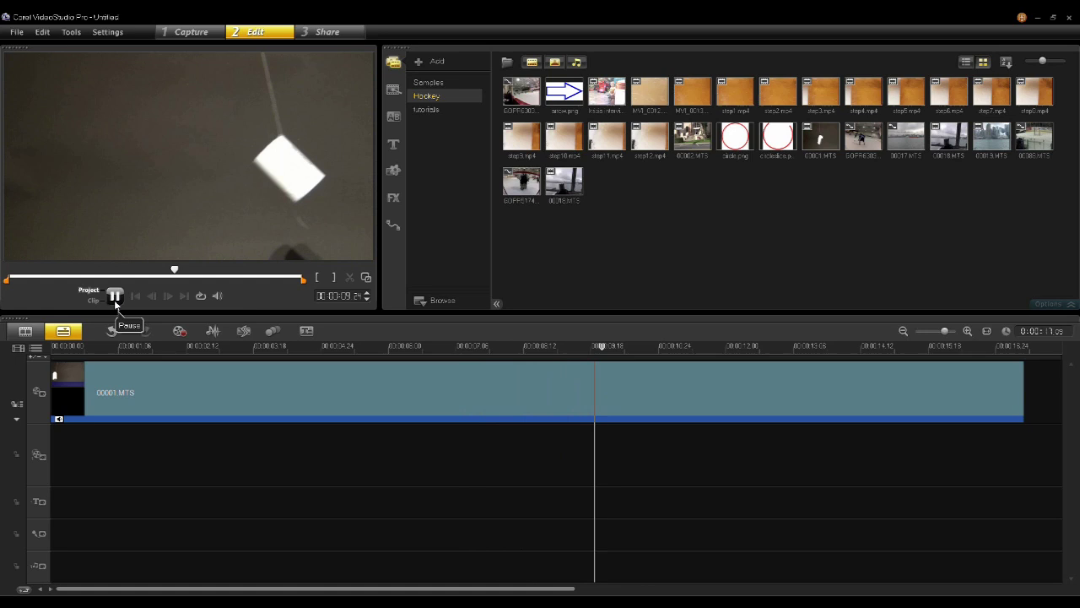
{"action": "left_click", "coordinate": [114, 297]}
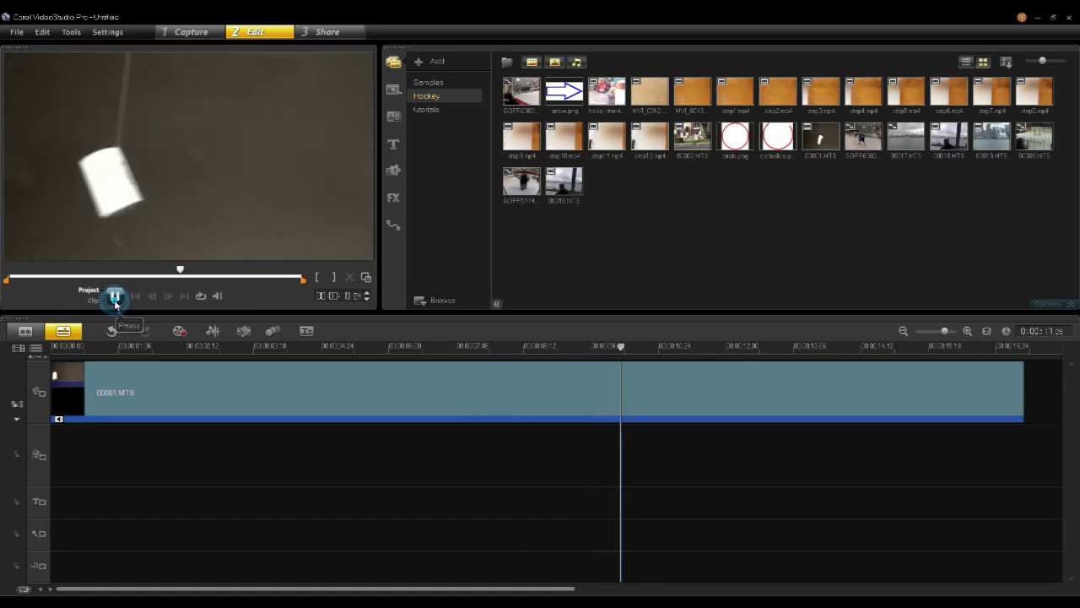
{"action": "left_click", "coordinate": [153, 355]}
{"action": "left_click_drag", "start_coordinate": [132, 355], "coordinate": [238, 372]}
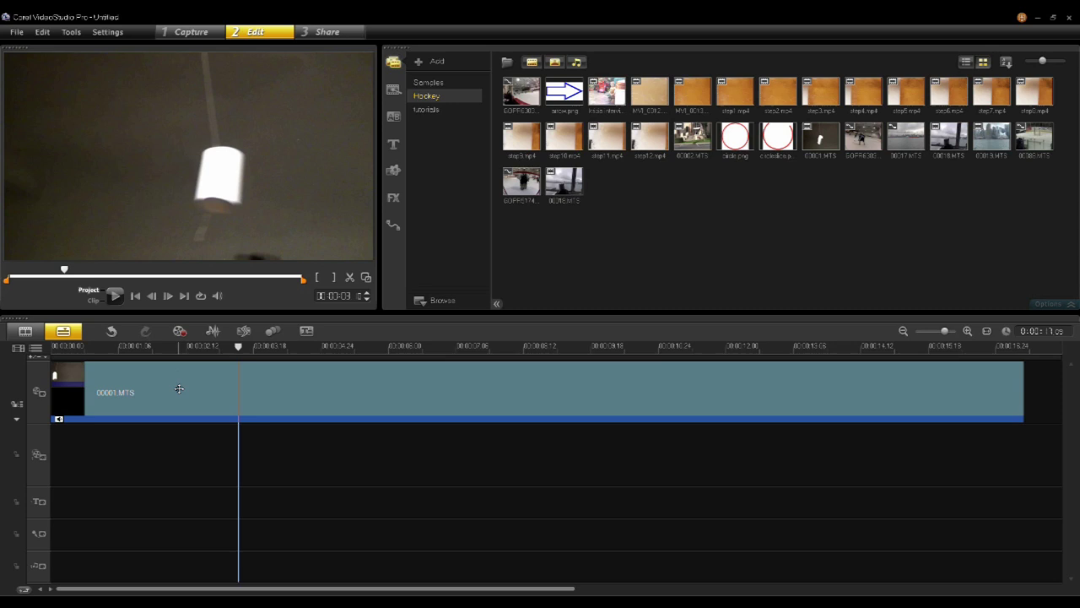
Place a Track Motion tracker on the cylinder top of 00001.MTS with no matched object.
{"action": "left_click", "coordinate": [178, 388]}
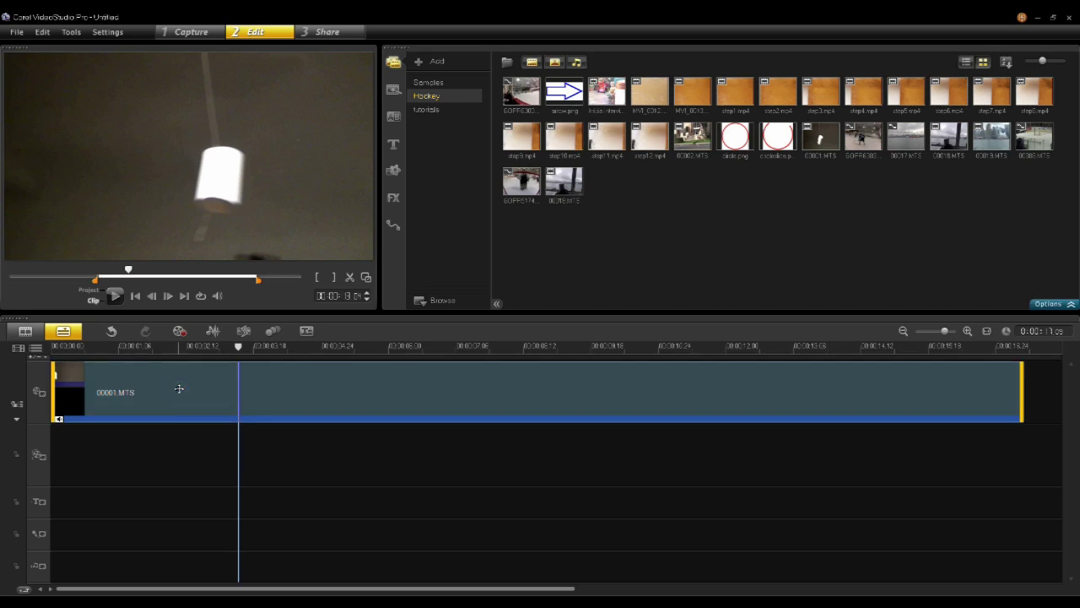
{"action": "left_click", "coordinate": [272, 331]}
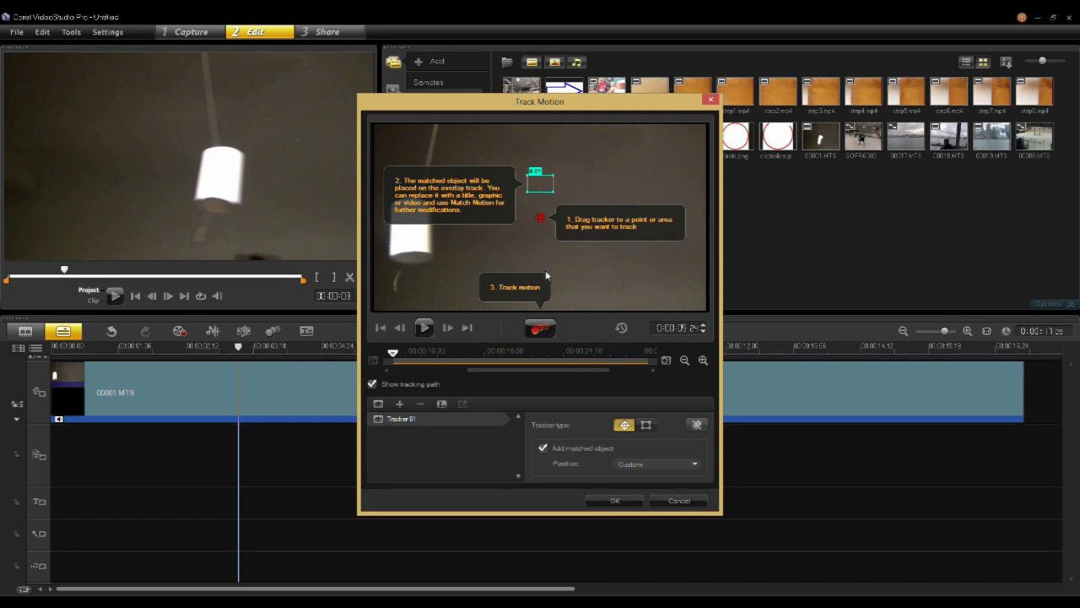
{"action": "left_click_drag", "start_coordinate": [540, 223], "coordinate": [418, 203]}
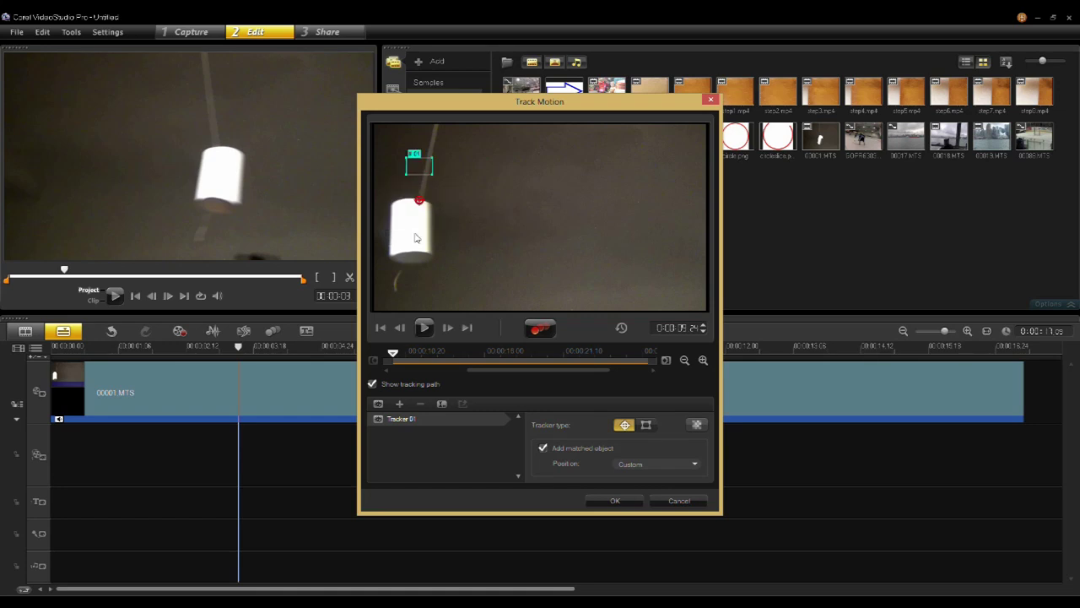
{"action": "left_click", "coordinate": [542, 449]}
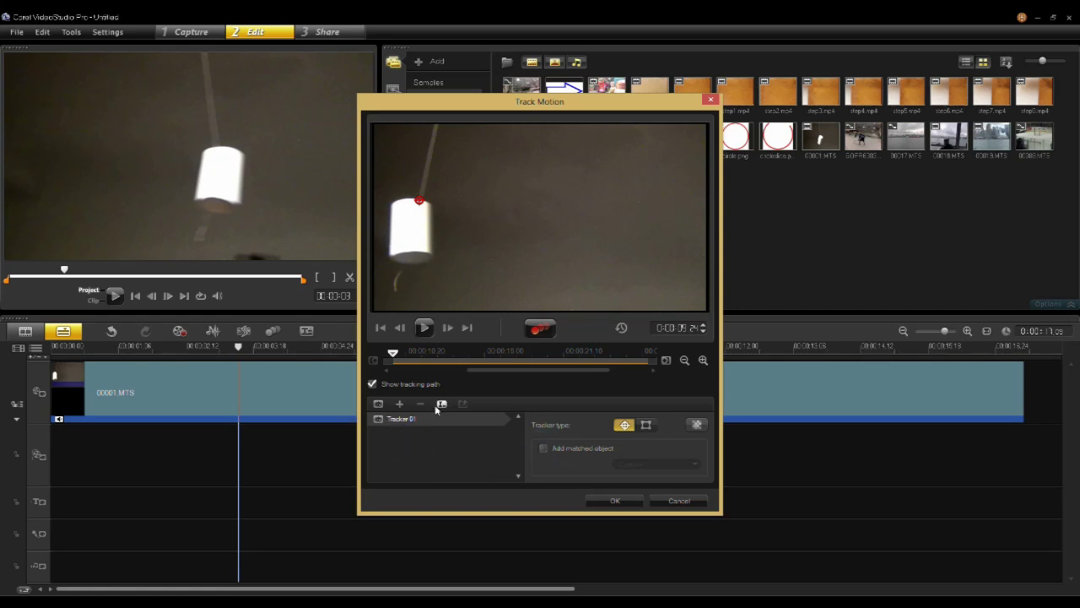
Rename Tracker 01 to 'pipe'.
{"action": "left_click", "coordinate": [385, 418]}
{"action": "left_click", "coordinate": [441, 404]}
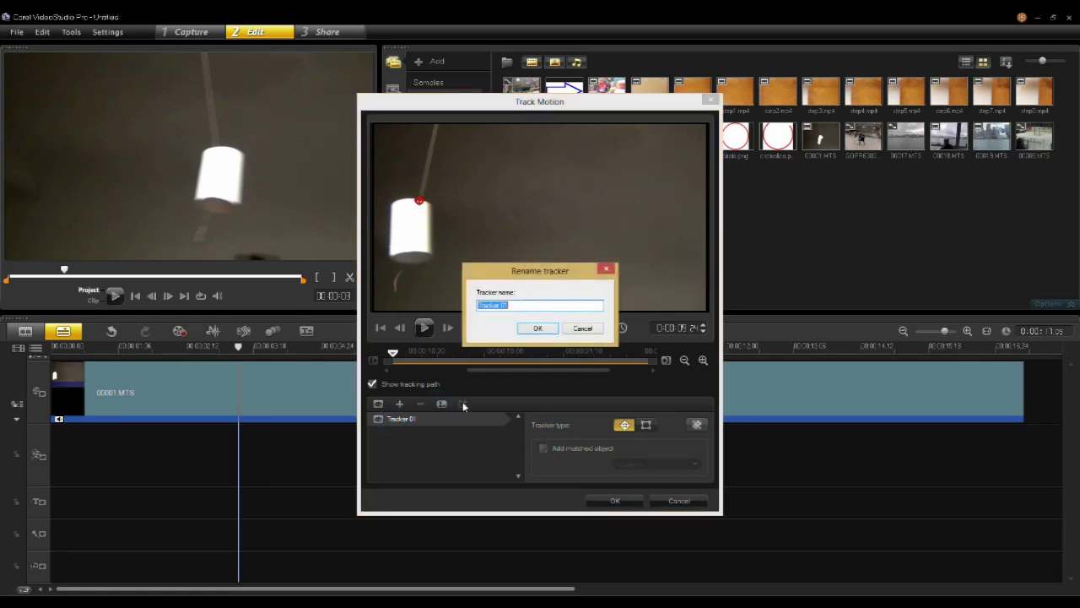
{"action": "type", "text": "pb"}
{"action": "left_click", "coordinate": [531, 328]}
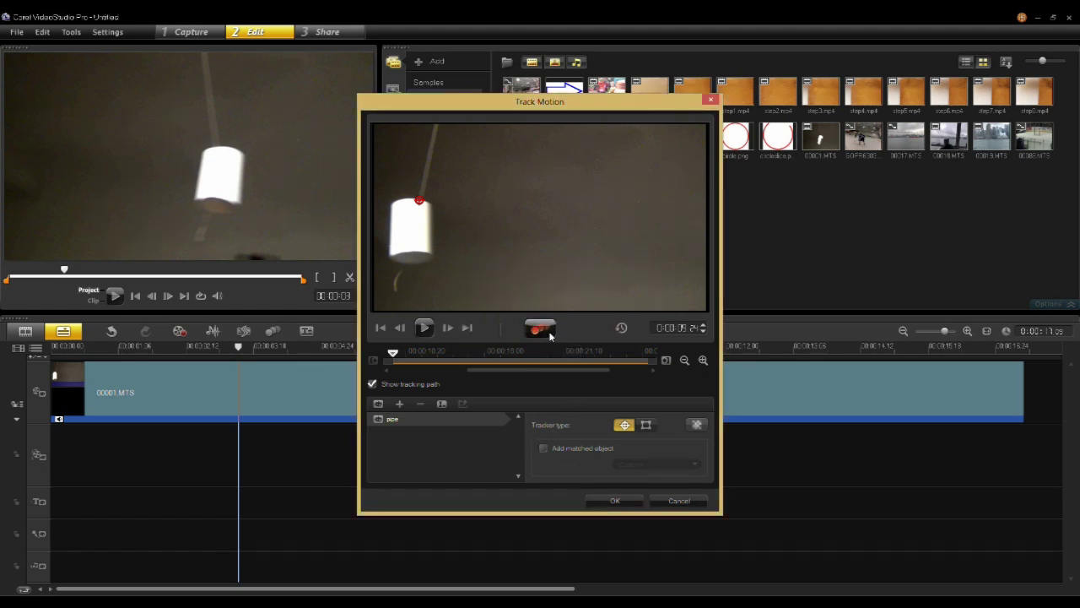
Track the pipe tracker through the swing, review the tracked frames and hide the tracking path.
{"action": "left_click", "coordinate": [541, 329]}
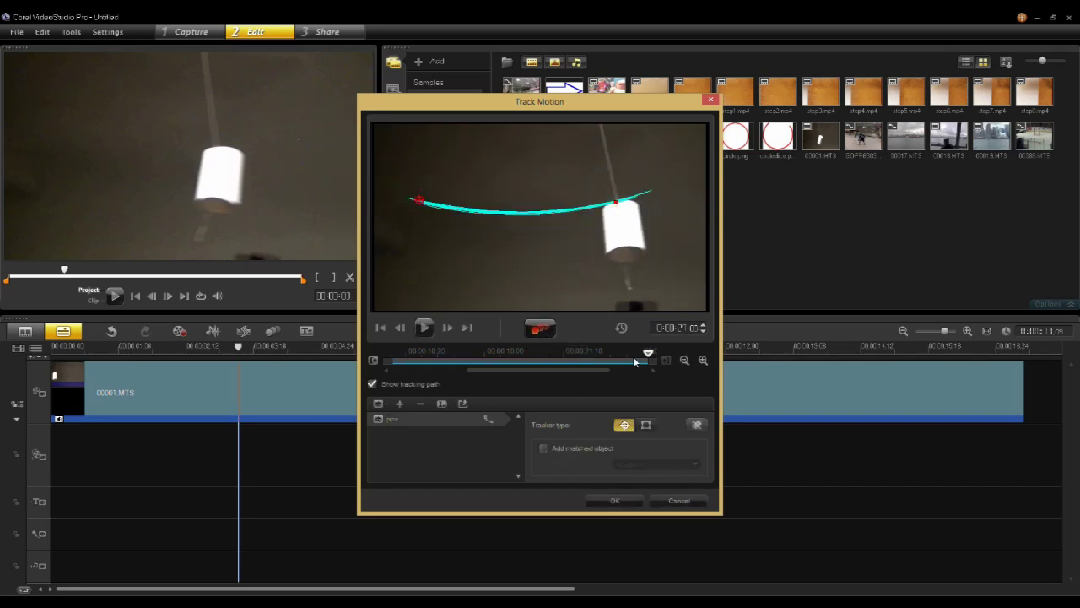
{"action": "left_click_drag", "start_coordinate": [648, 354], "coordinate": [540, 363]}
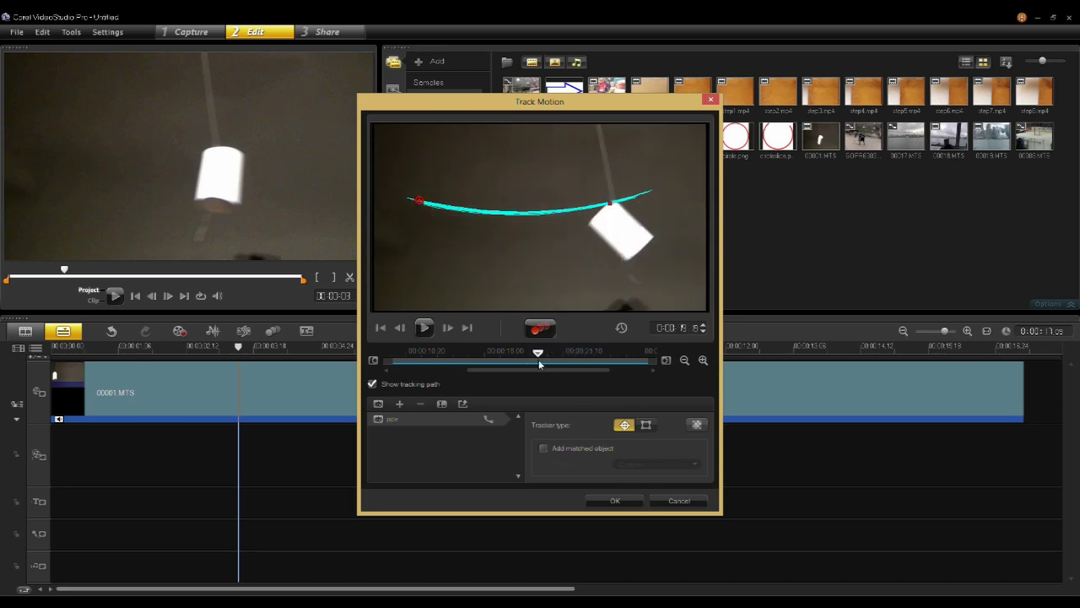
{"action": "left_click", "coordinate": [373, 385]}
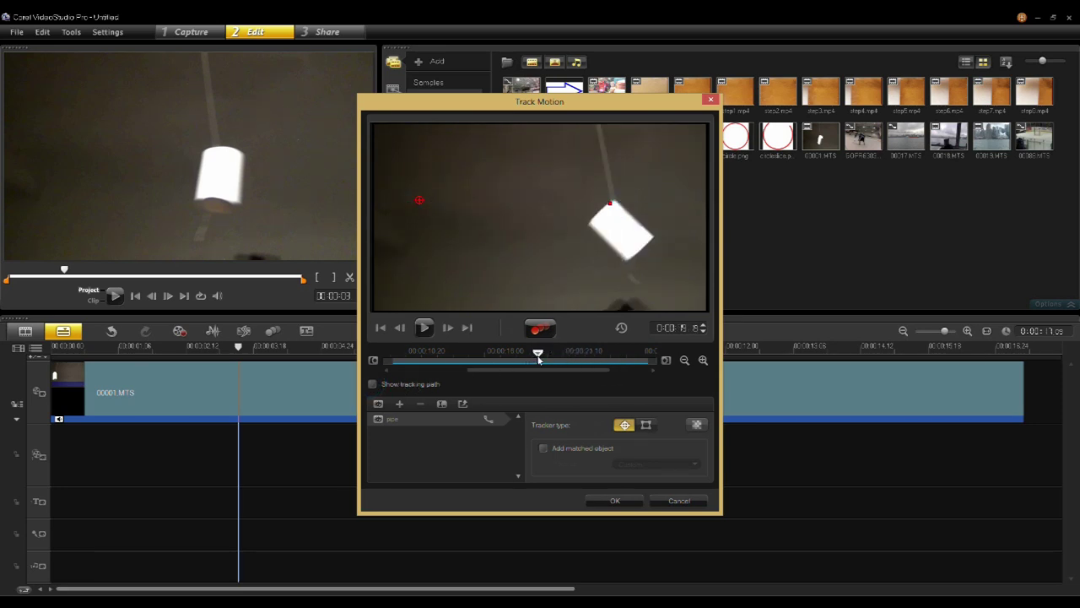
{"action": "mouse_move", "coordinate": [539, 359]}
{"action": "left_mouse_down"}
{"action": "mouse_move", "coordinate": [504, 356]}
{"action": "mouse_move", "coordinate": [528, 362]}
{"action": "left_mouse_up"}
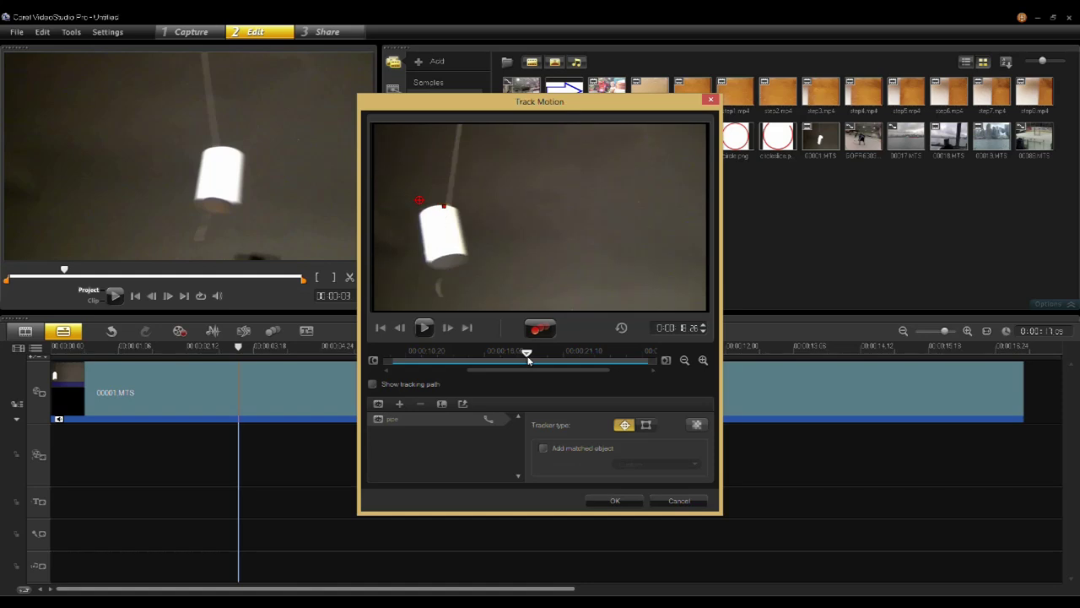
Accept the tracking, then reopen Track Motion on 00001.MTS and select the pipe tracker.
{"action": "left_click", "coordinate": [620, 502]}
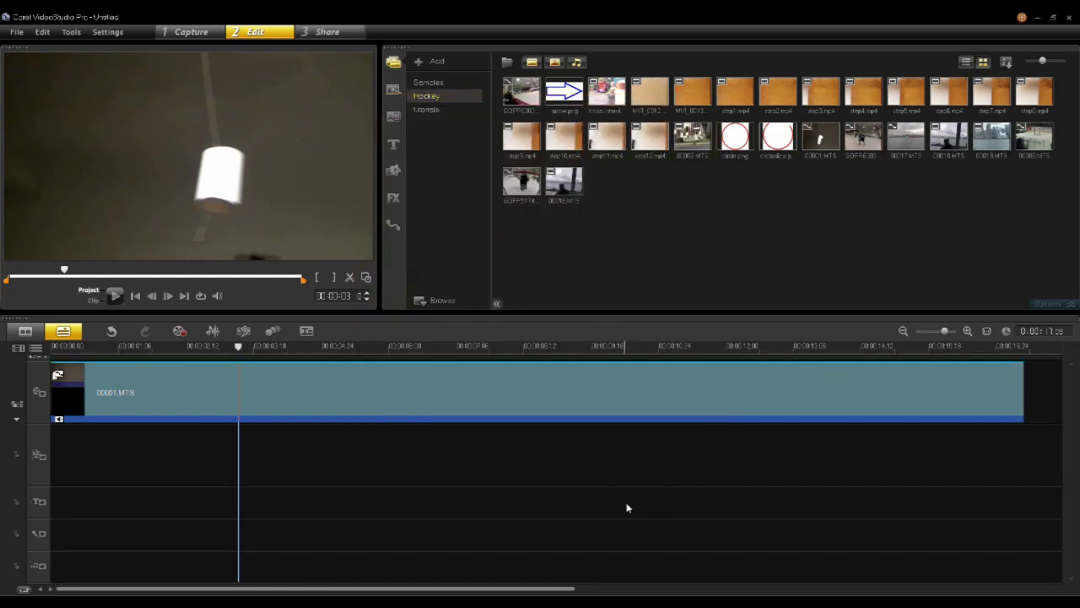
{"action": "left_click", "coordinate": [286, 397]}
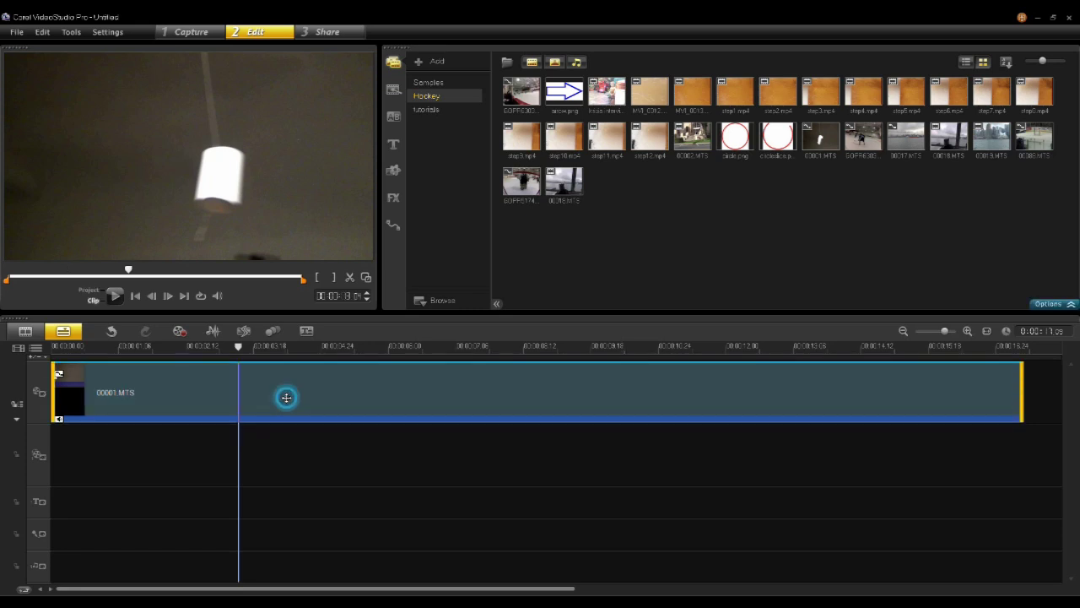
{"action": "right_click", "coordinate": [285, 395]}
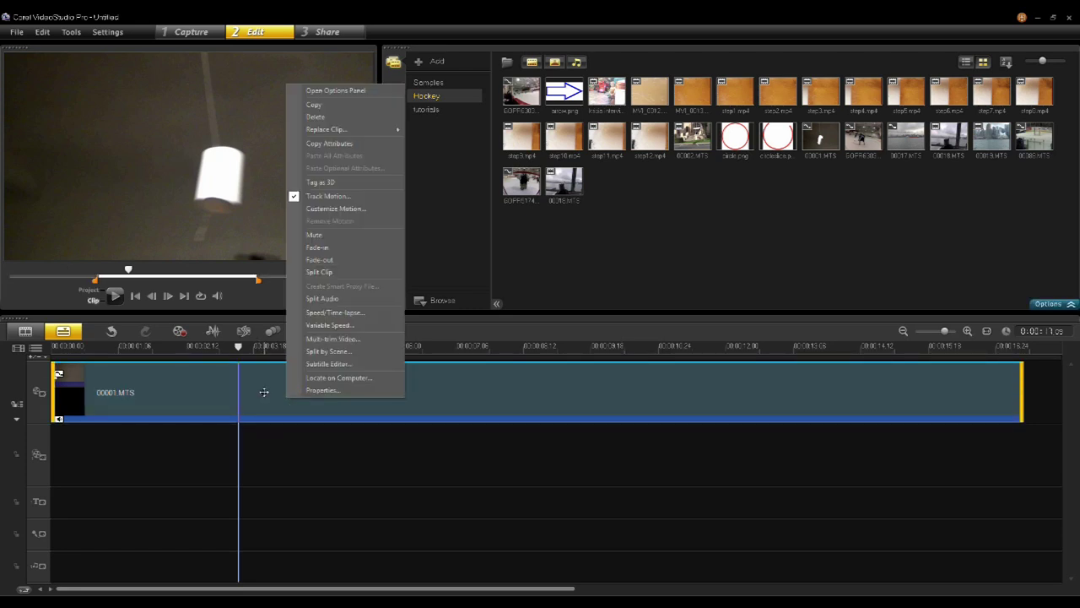
{"action": "left_click", "coordinate": [324, 197]}
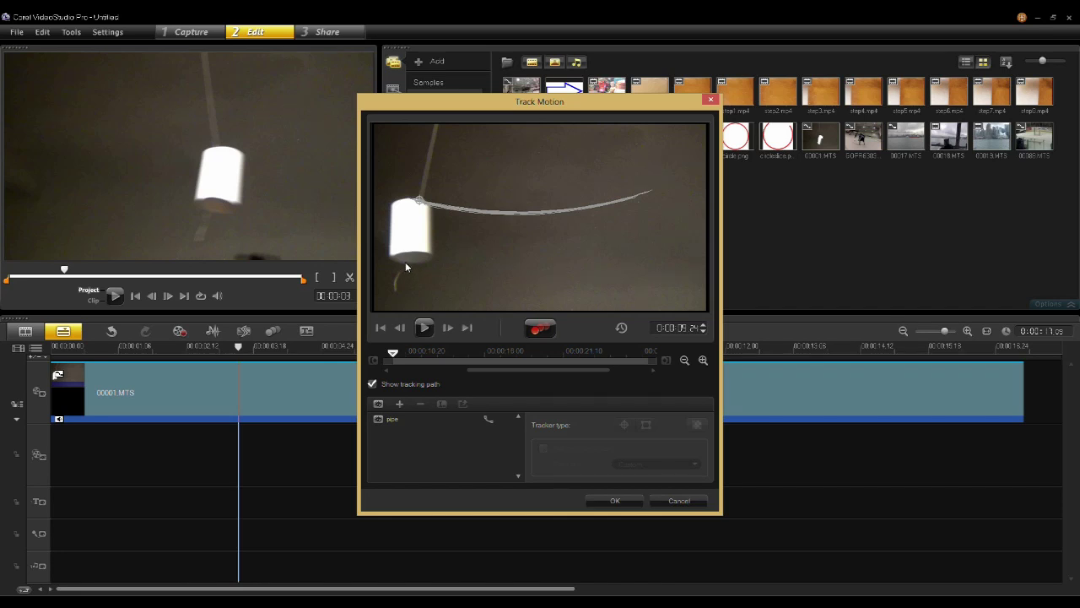
{"action": "left_click", "coordinate": [393, 424]}
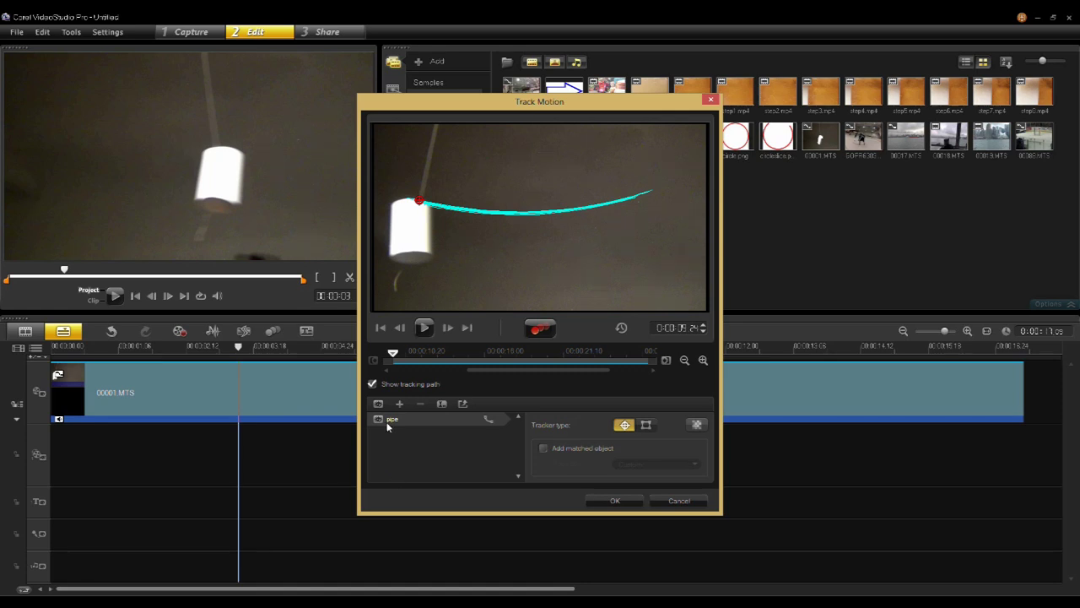
Save the pipe path to the Custom path library folder and close Track Motion.
{"action": "left_click", "coordinate": [464, 404]}
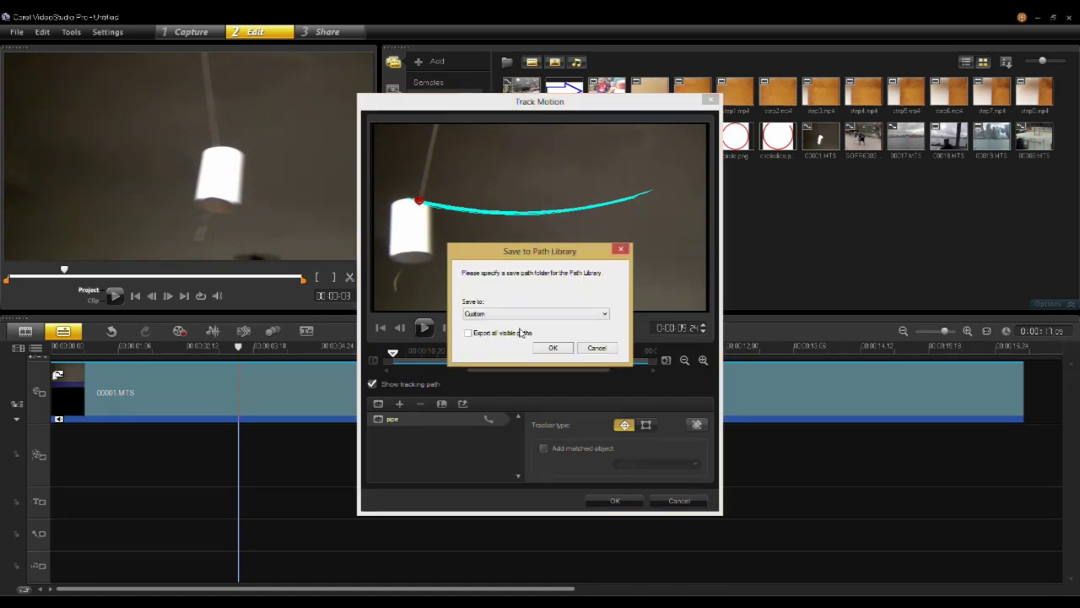
{"action": "left_click", "coordinate": [511, 314]}
{"action": "left_click", "coordinate": [513, 322]}
{"action": "left_click", "coordinate": [549, 349]}
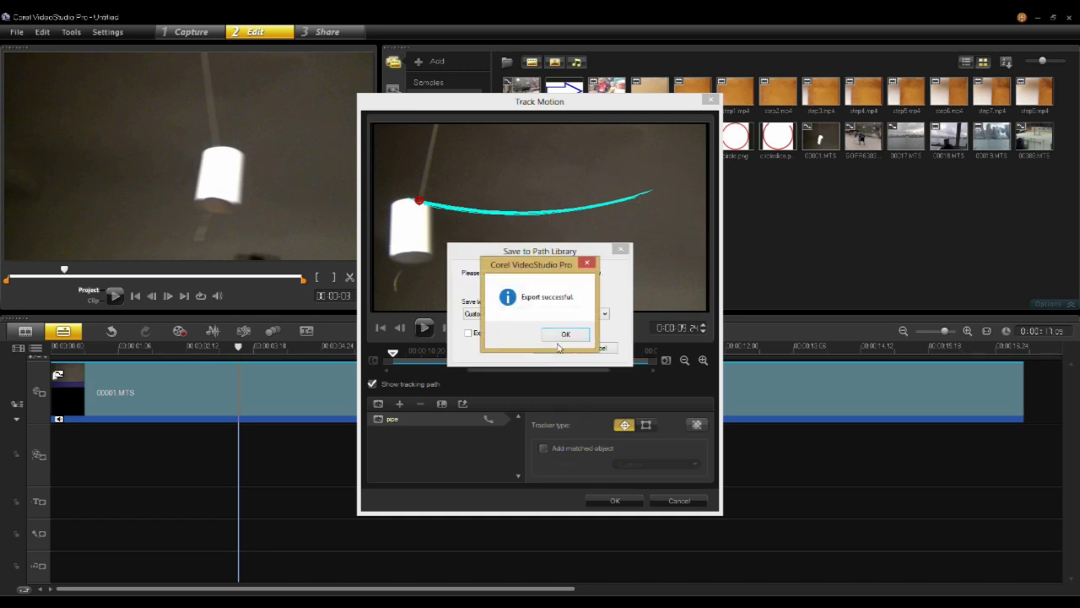
{"action": "left_click", "coordinate": [558, 338]}
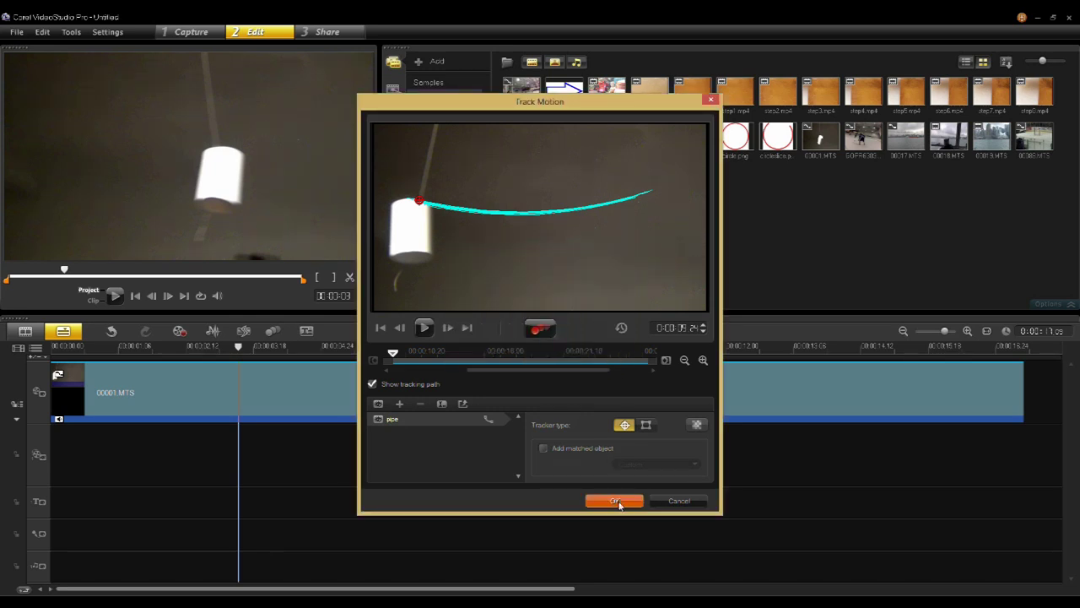
{"action": "left_click", "coordinate": [615, 501]}
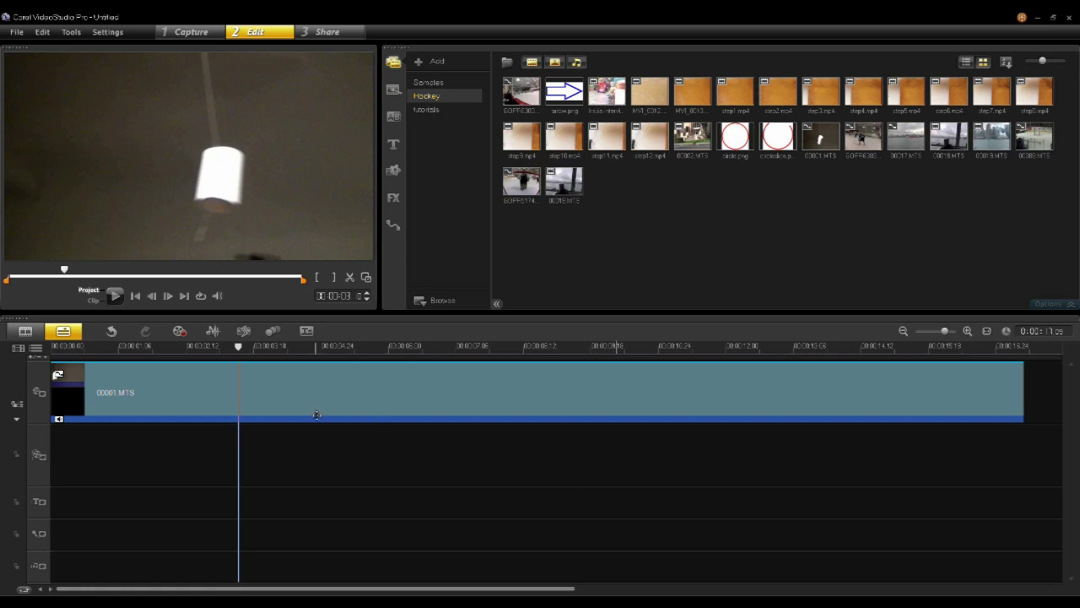
Delete the 00001.MTS clip and create an enlarged 'Swing' title.
{"action": "left_click", "coordinate": [275, 398]}
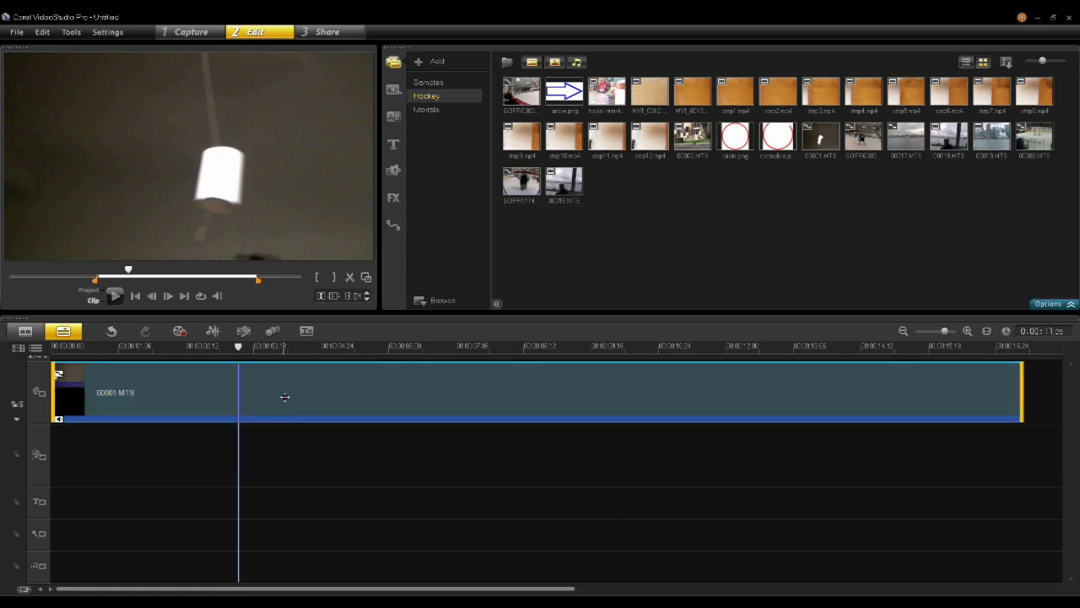
{"action": "key", "text": "Delete"}
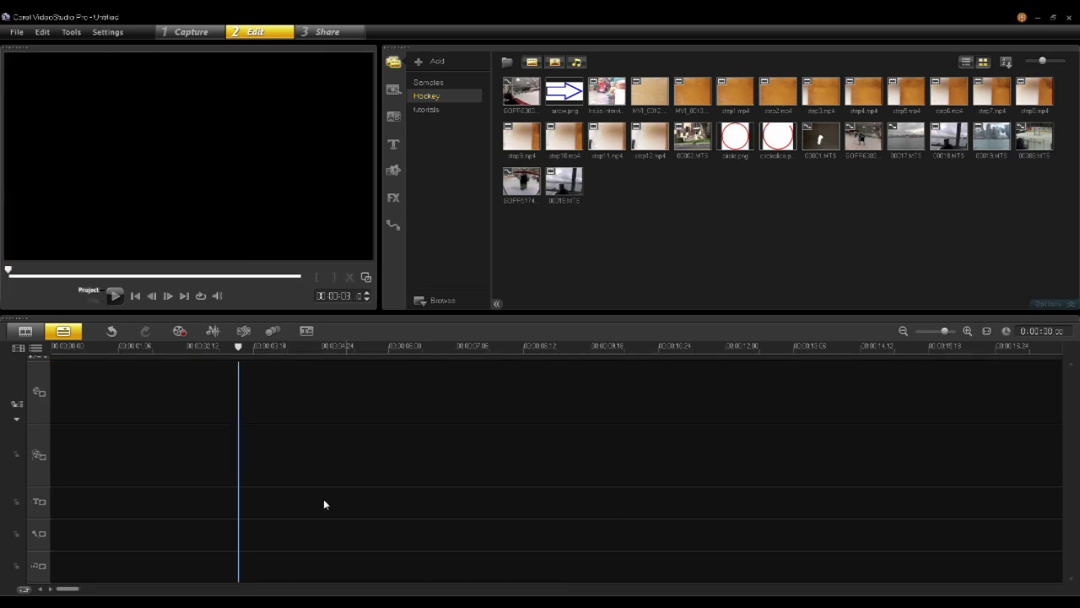
{"action": "left_click", "coordinate": [157, 506]}
{"action": "double_click", "coordinate": [193, 218]}
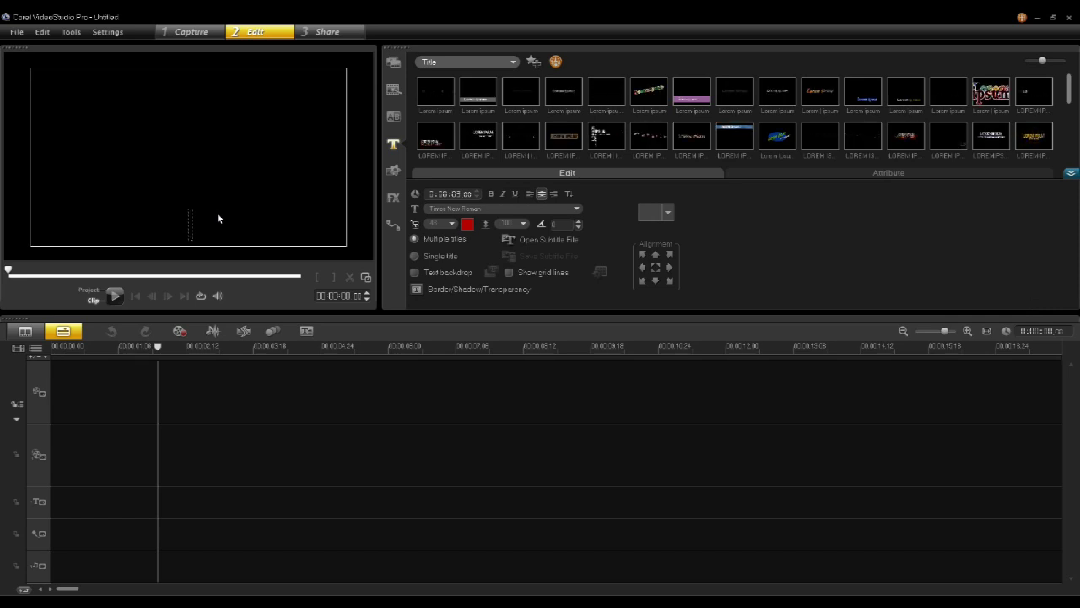
{"action": "type", "text": "Swing"}
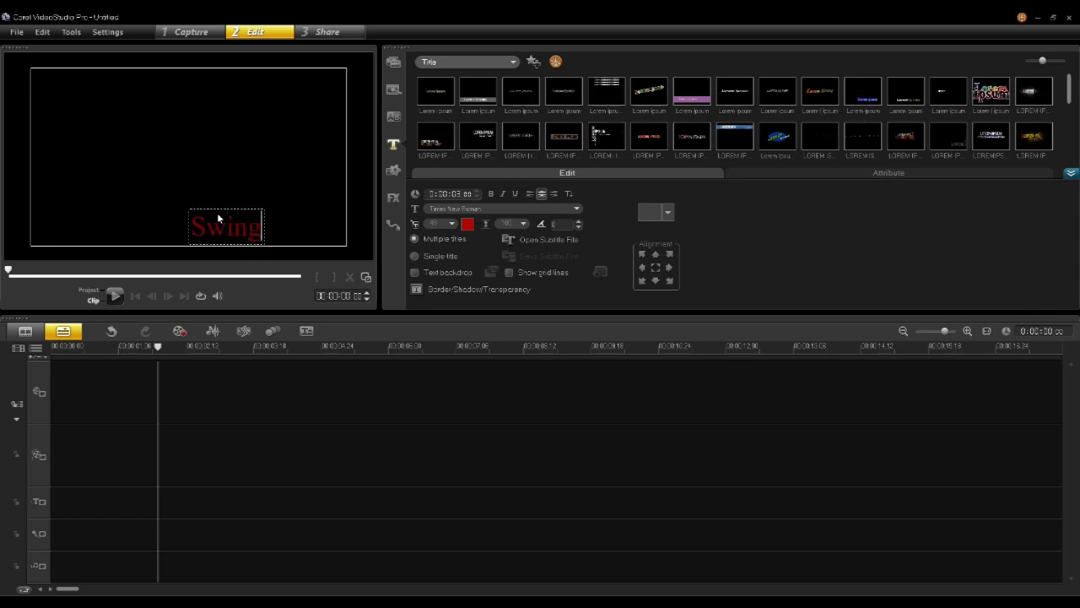
{"action": "left_click", "coordinate": [278, 138]}
{"action": "left_click_drag", "start_coordinate": [189, 211], "coordinate": [82, 165]}
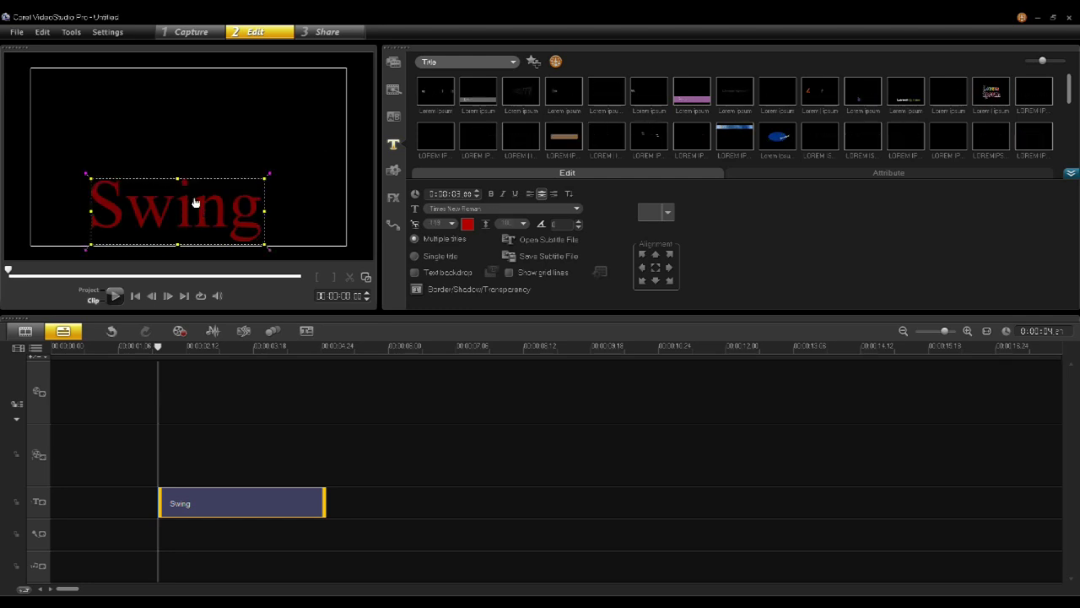
Make the Swing text white with 0 border and shadow, centred in the frame.
{"action": "left_click", "coordinate": [467, 224]}
{"action": "left_click", "coordinate": [531, 253]}
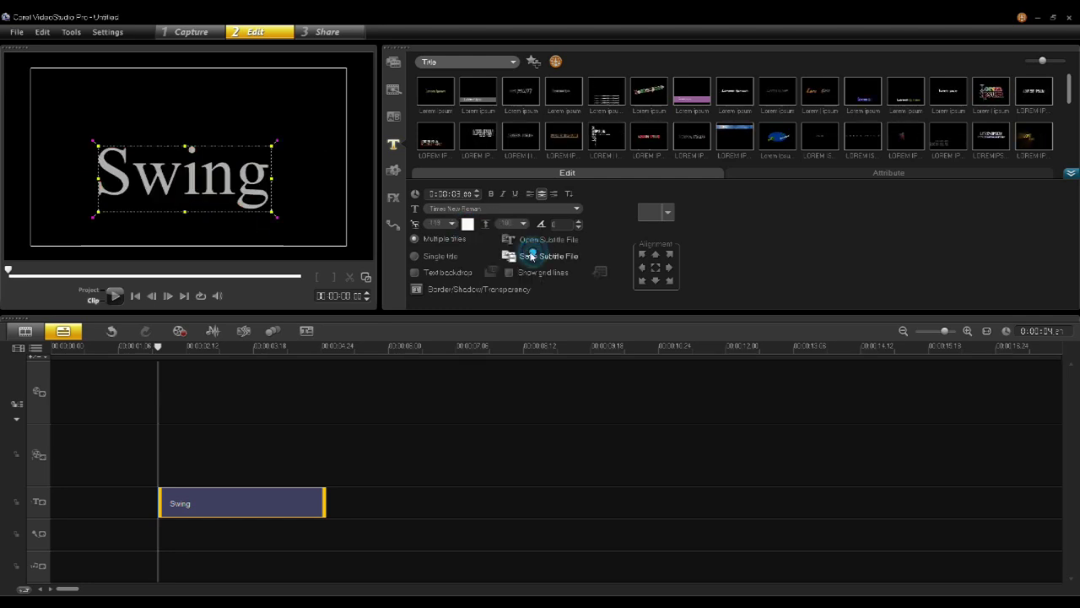
{"action": "left_click", "coordinate": [418, 291]}
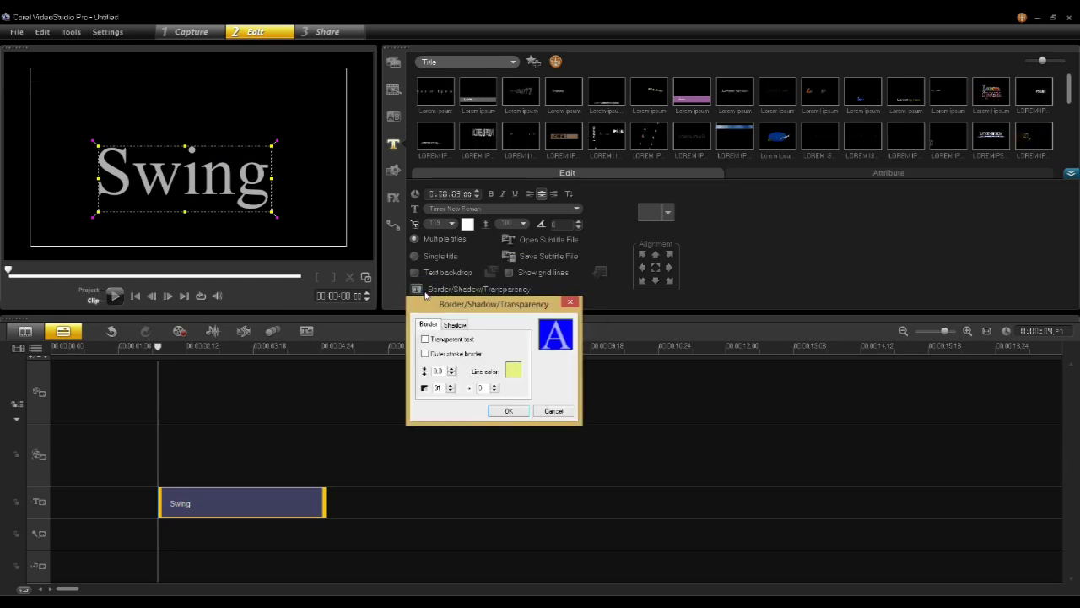
{"action": "left_click", "coordinate": [449, 390]}
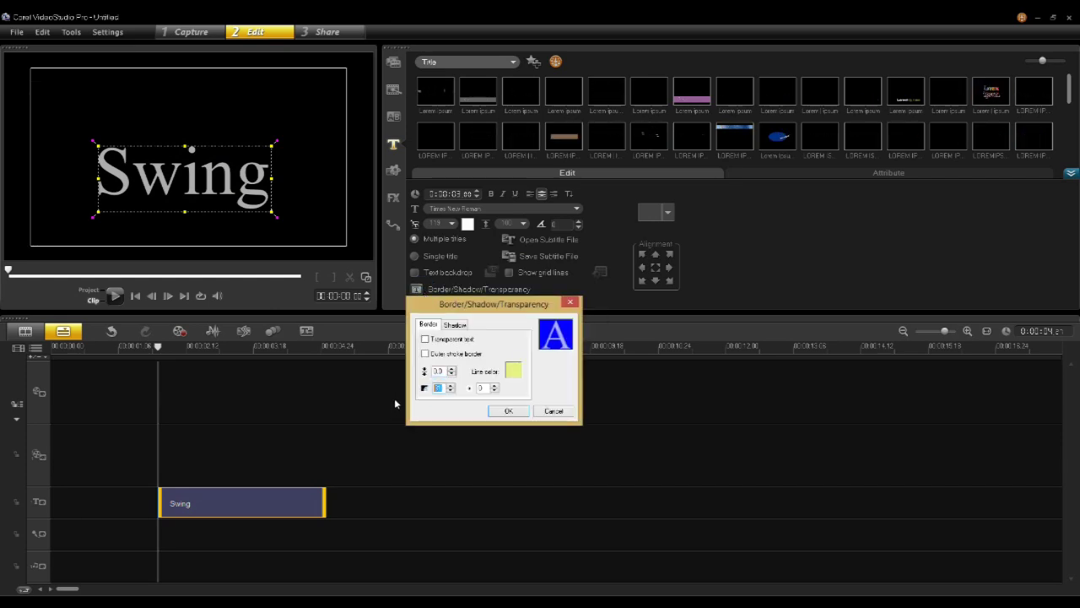
{"action": "left_click", "coordinate": [452, 374]}
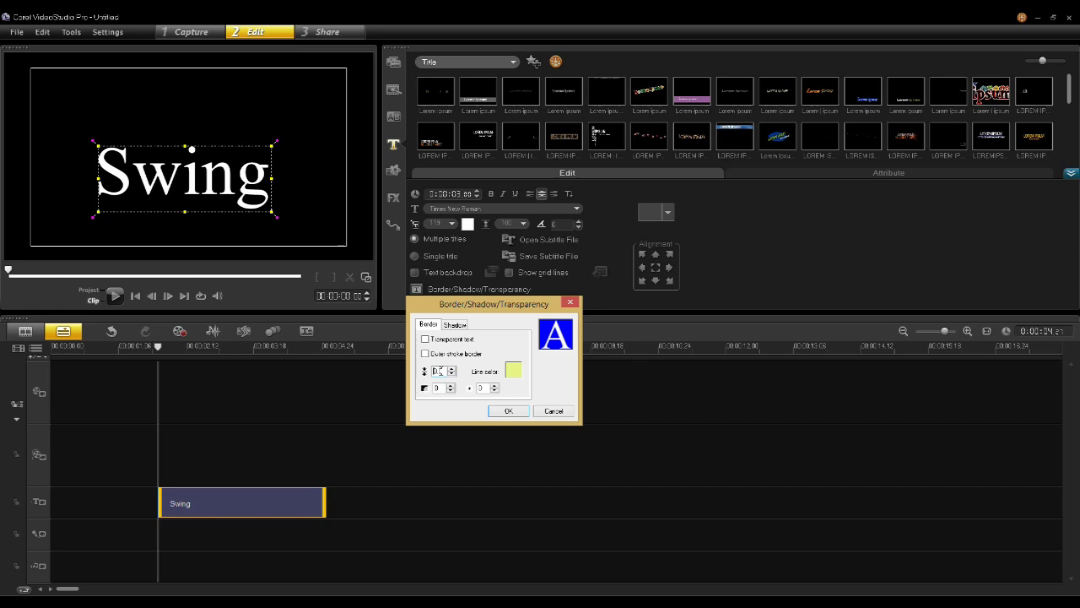
{"action": "left_click", "coordinate": [509, 410]}
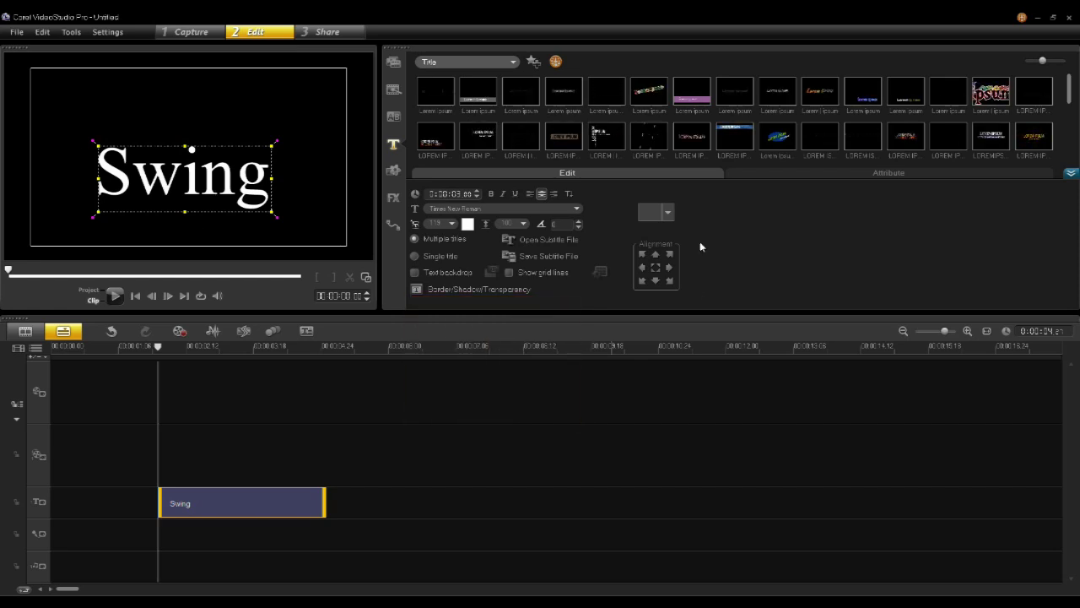
{"action": "left_click", "coordinate": [657, 272]}
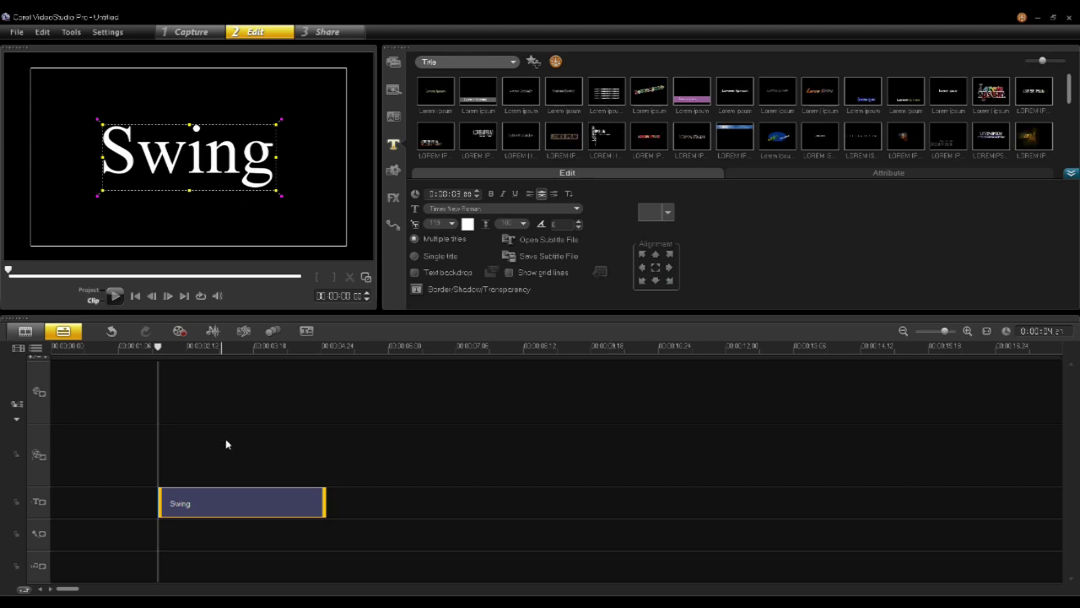
Move the Swing title clip to the track start and stretch it to about six seconds.
{"action": "left_click_drag", "start_coordinate": [207, 490], "coordinate": [175, 504]}
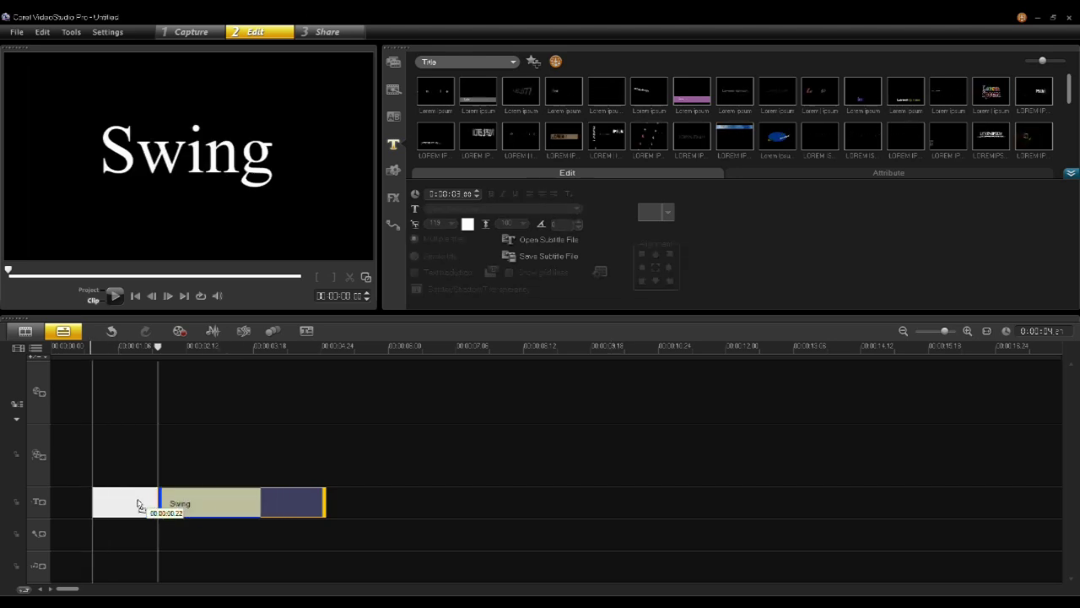
{"action": "left_click_drag", "start_coordinate": [139, 505], "coordinate": [130, 505]}
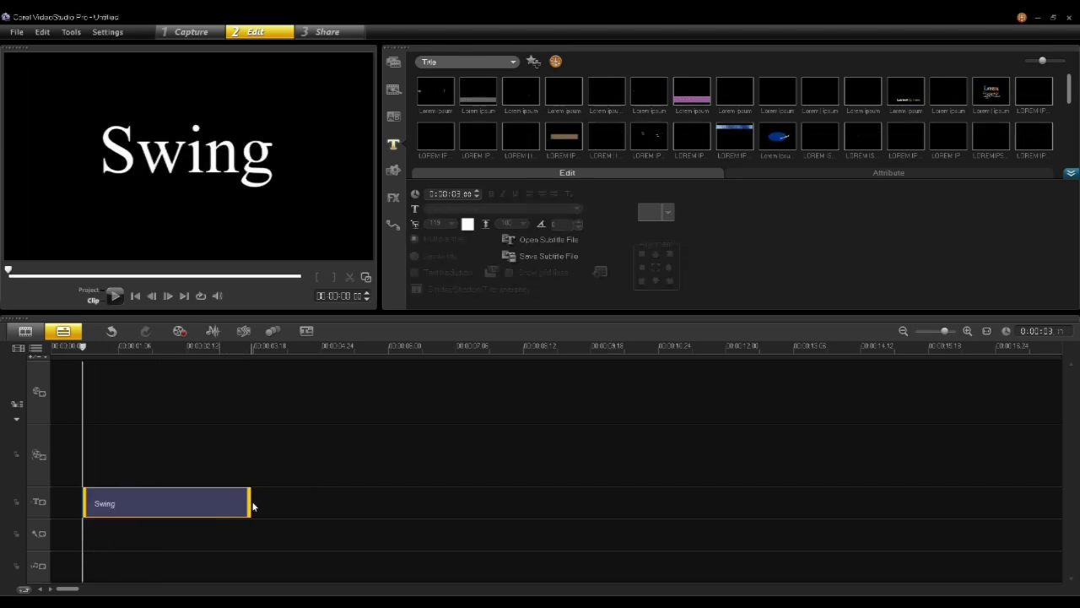
{"action": "left_click_drag", "start_coordinate": [362, 502], "coordinate": [448, 502]}
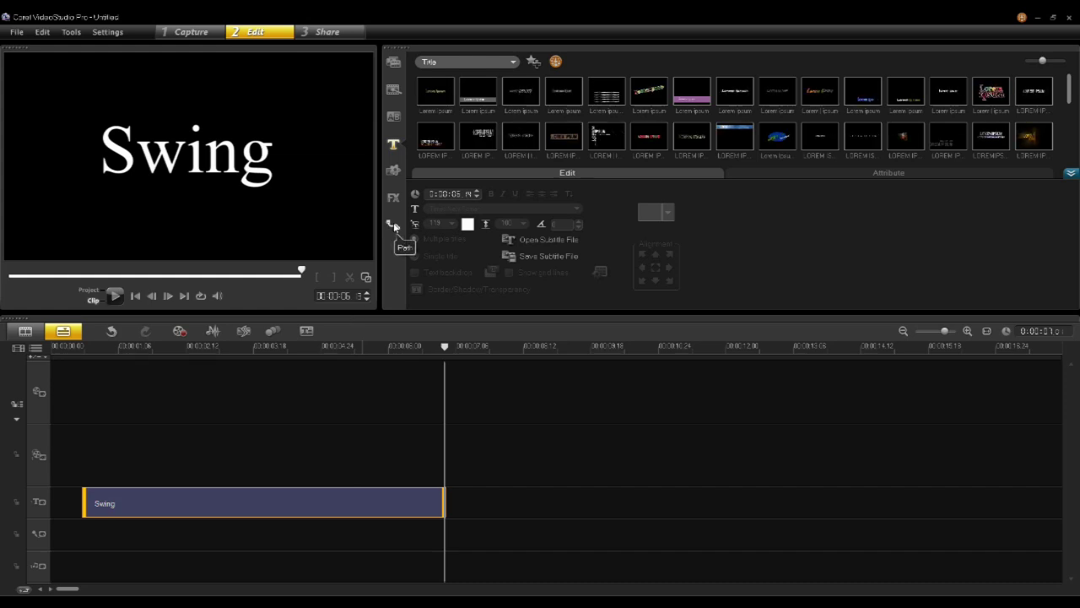
Preview the P01 and P02 motion path presets from the Path library.
{"action": "left_click", "coordinate": [394, 223]}
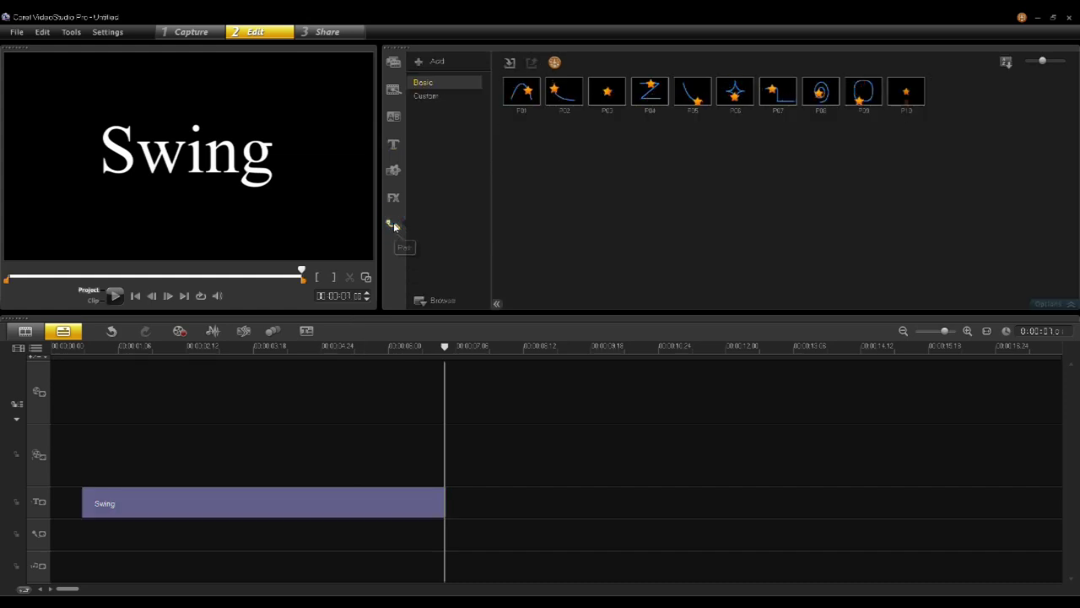
{"action": "left_click", "coordinate": [527, 98]}
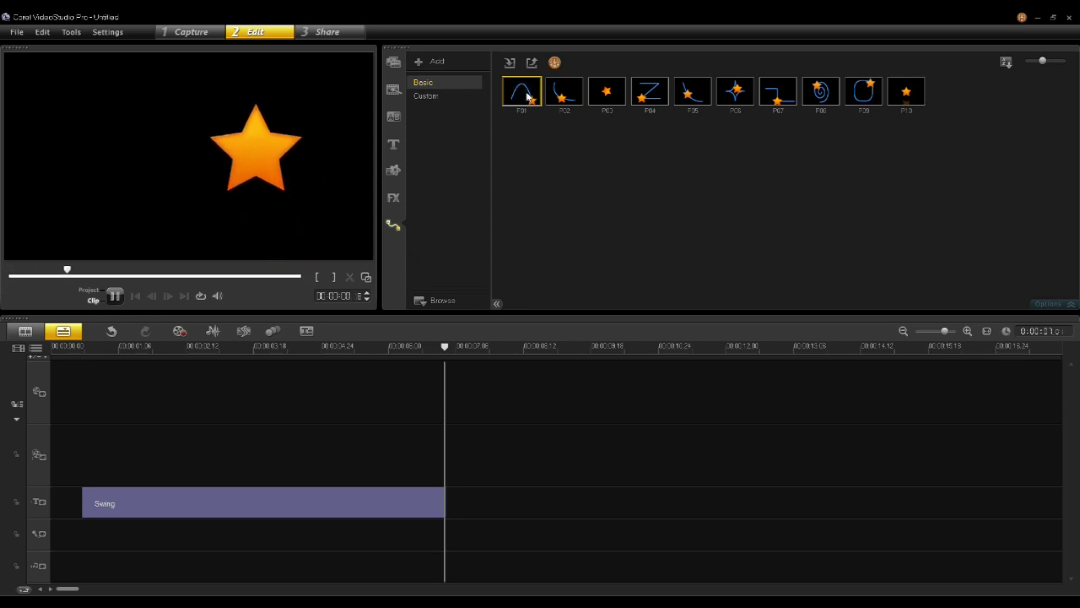
{"action": "left_click", "coordinate": [560, 95]}
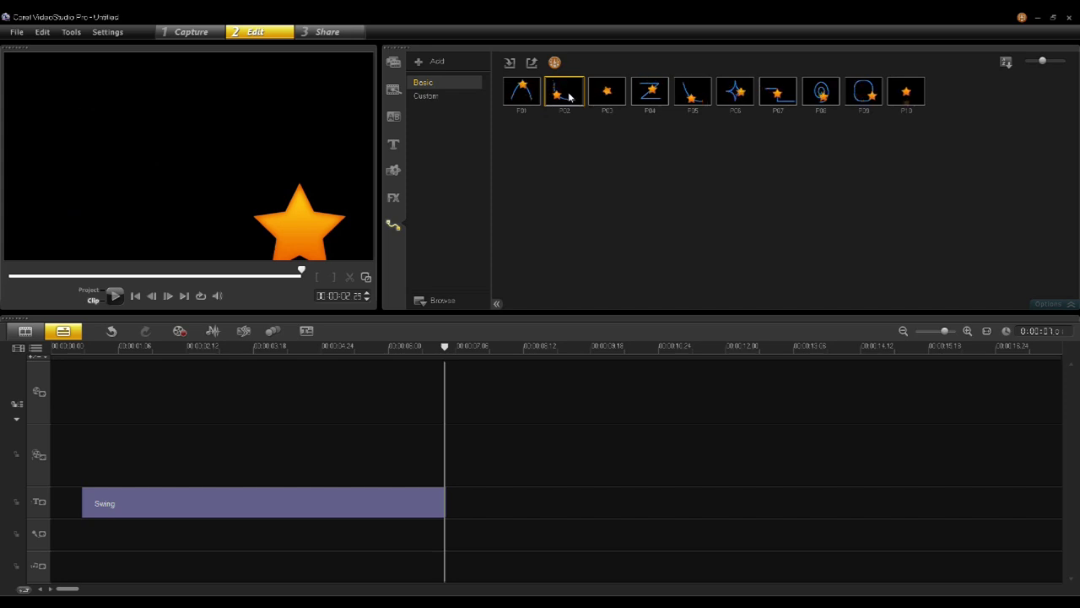
Play the Swing title from the start and scrub to about four seconds to check its motion.
{"action": "left_click", "coordinate": [218, 503]}
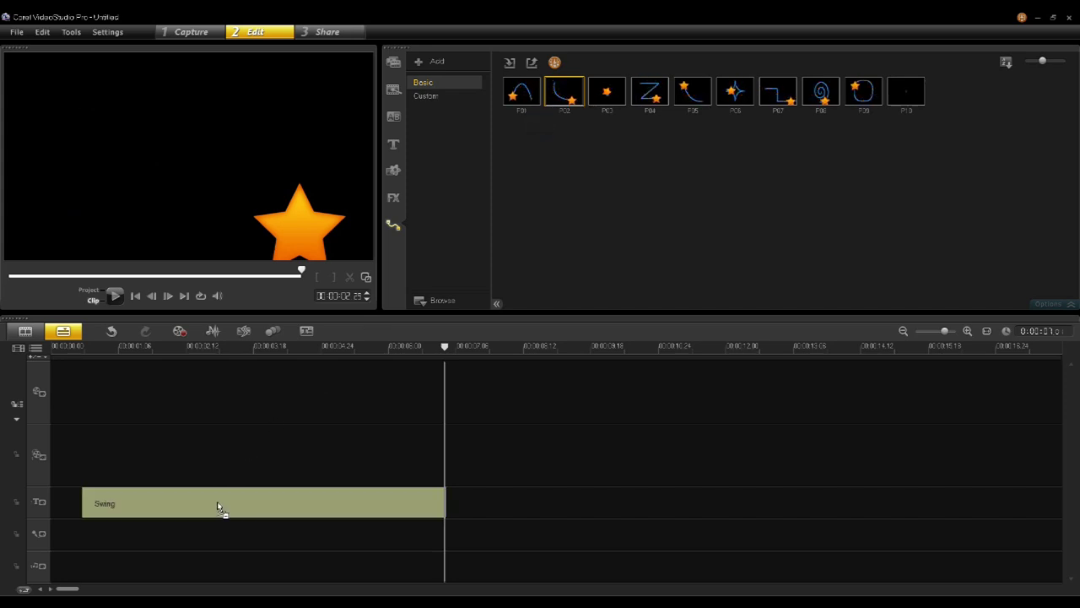
{"action": "left_click", "coordinate": [84, 346]}
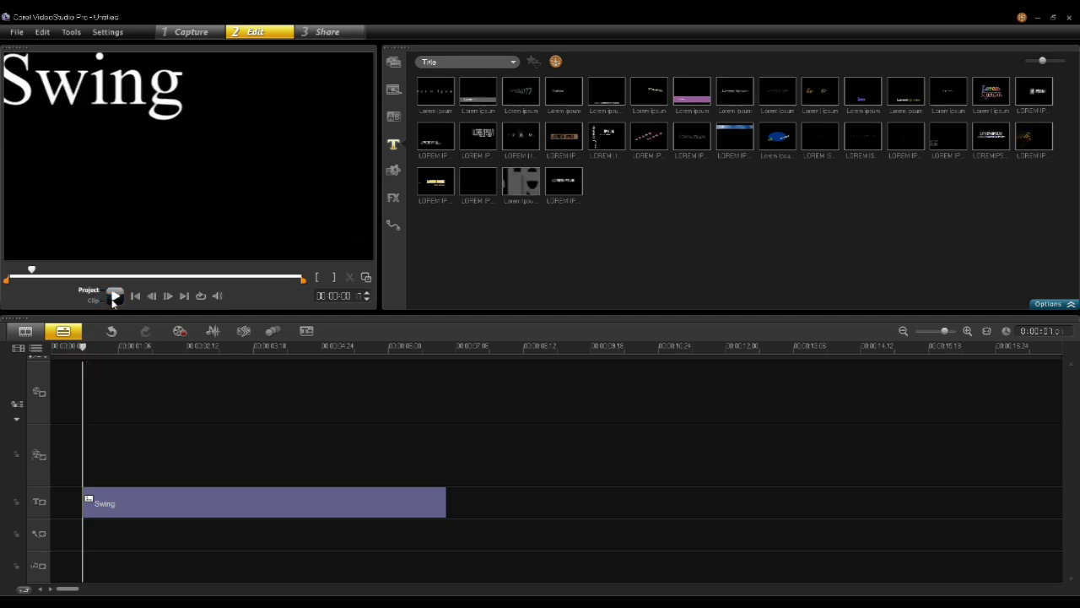
{"action": "left_click", "coordinate": [113, 301]}
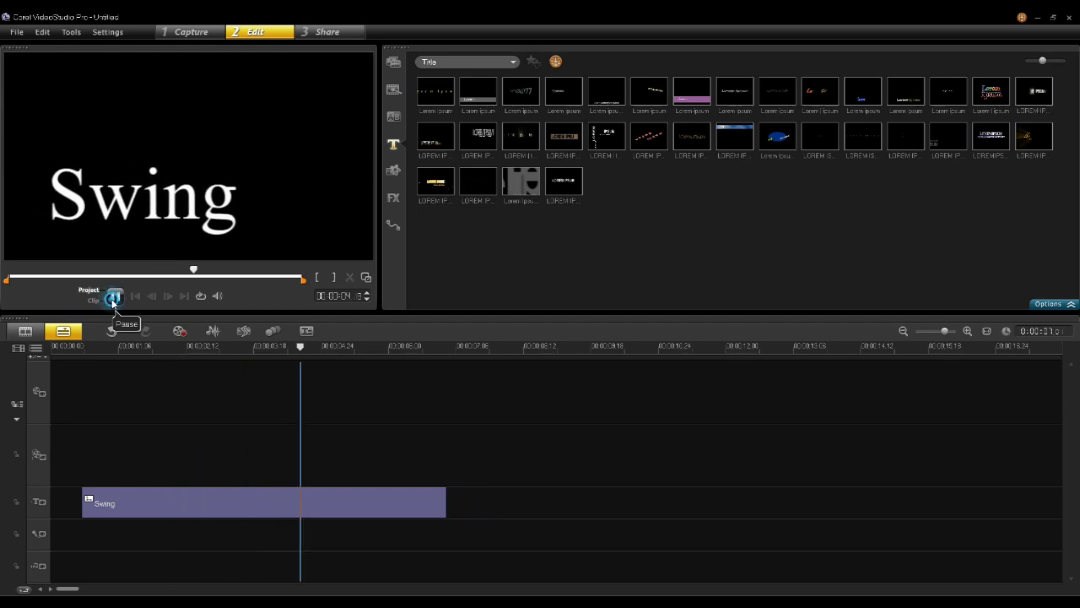
{"action": "left_click", "coordinate": [161, 352]}
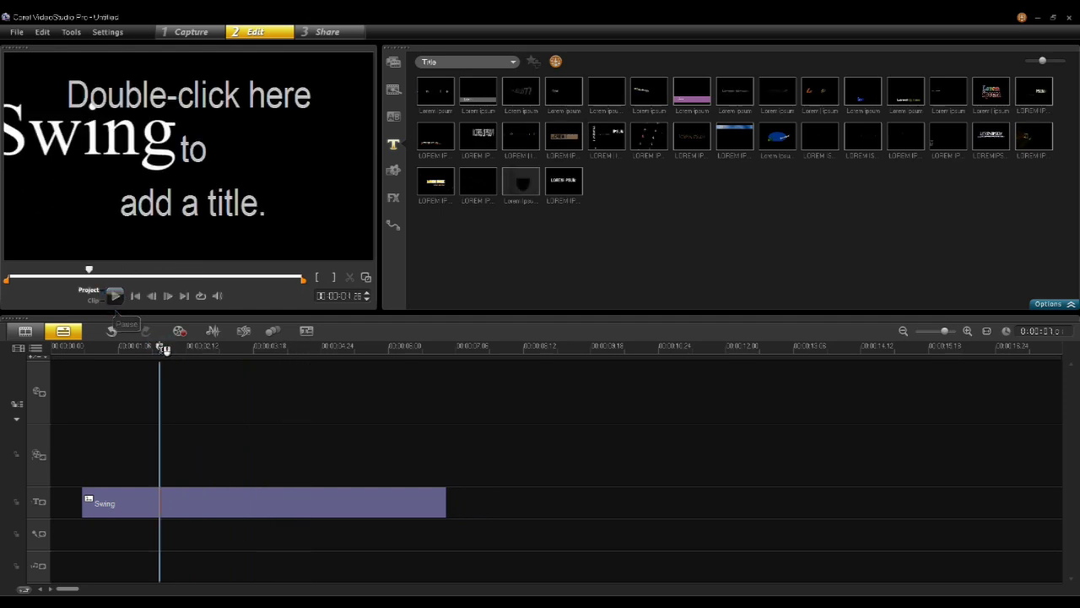
{"action": "left_click_drag", "start_coordinate": [119, 351], "coordinate": [197, 367]}
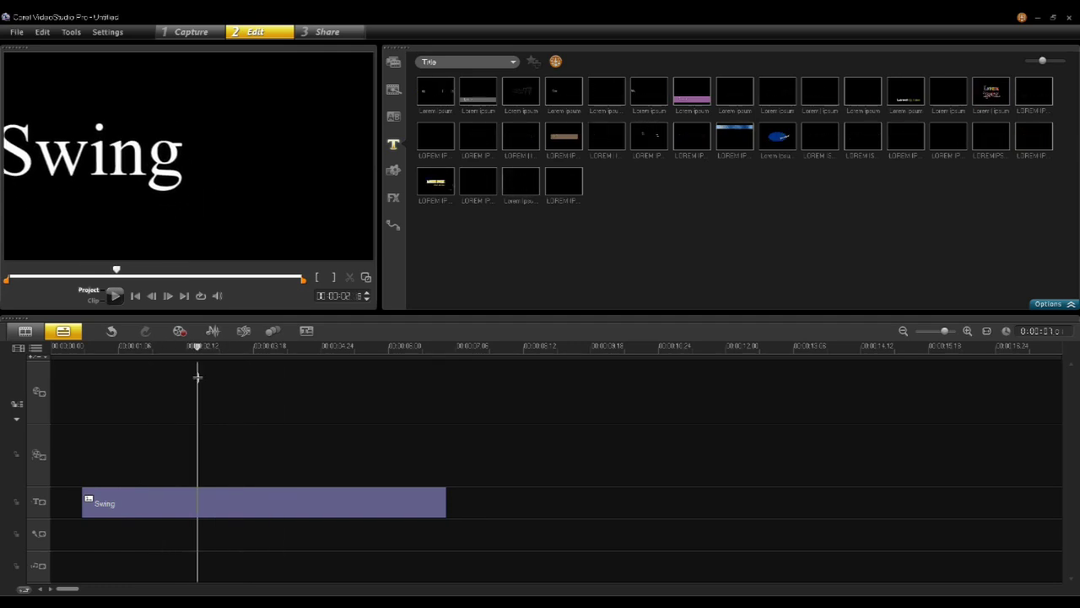
{"action": "left_click", "coordinate": [184, 508]}
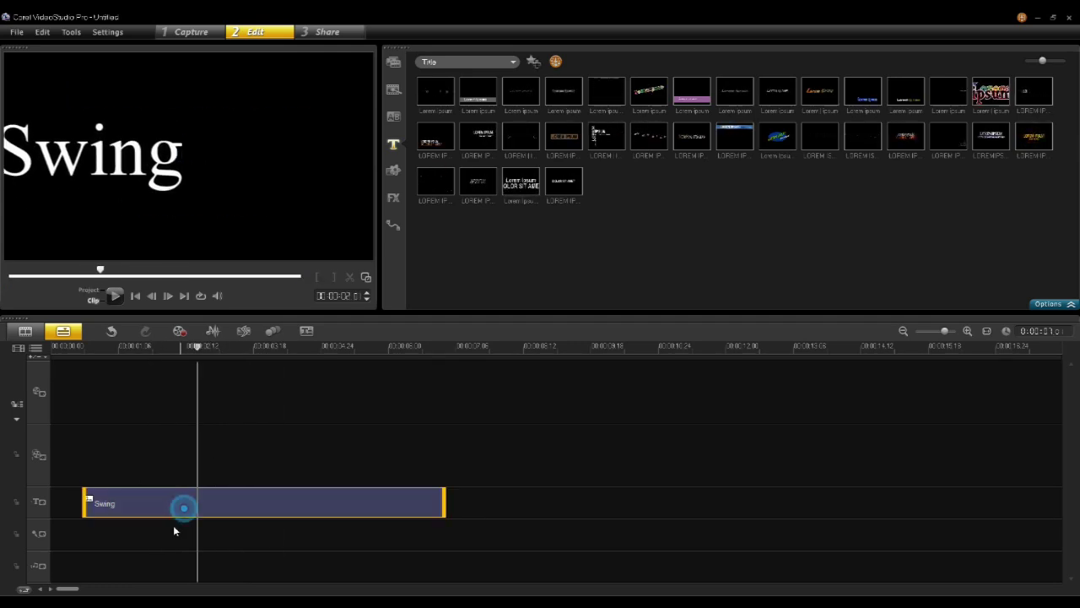
{"action": "left_click", "coordinate": [395, 226]}
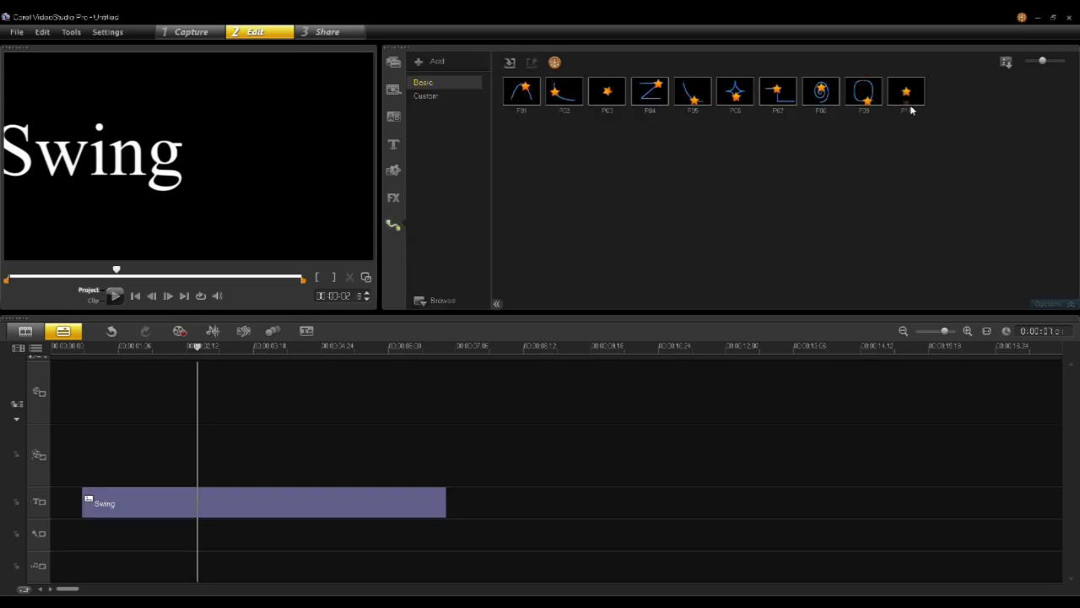
{"action": "left_click", "coordinate": [431, 99]}
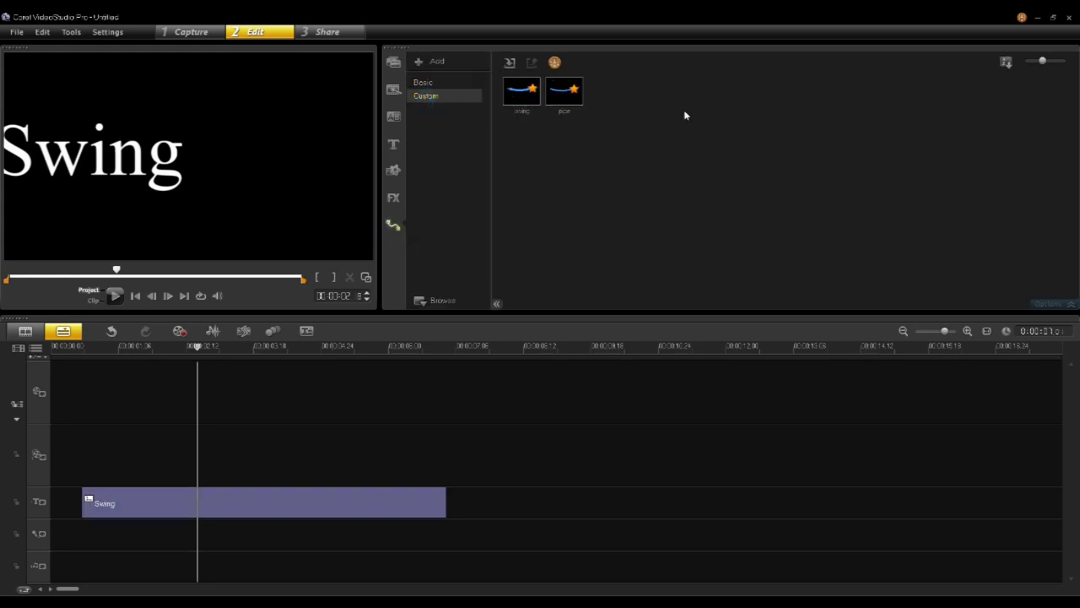
{"action": "left_click", "coordinate": [565, 93]}
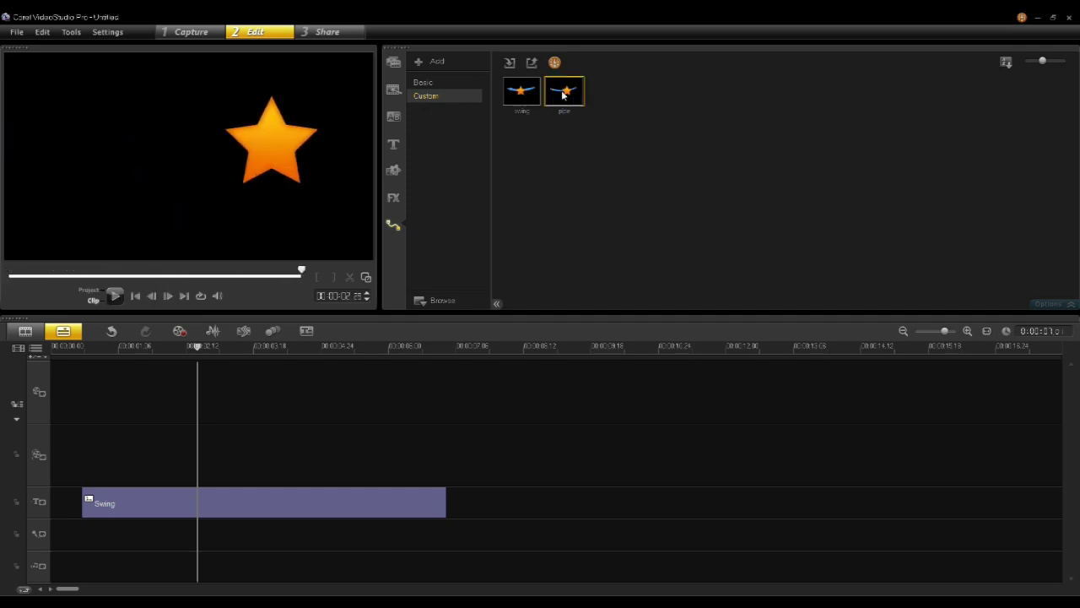
{"action": "left_click", "coordinate": [180, 506]}
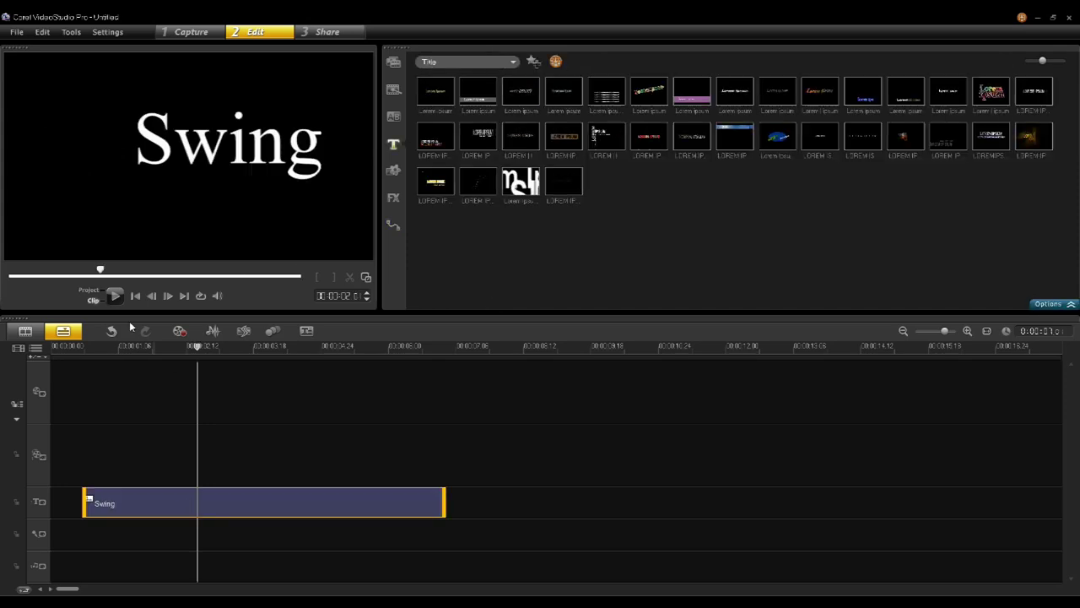
{"action": "left_click", "coordinate": [115, 297]}
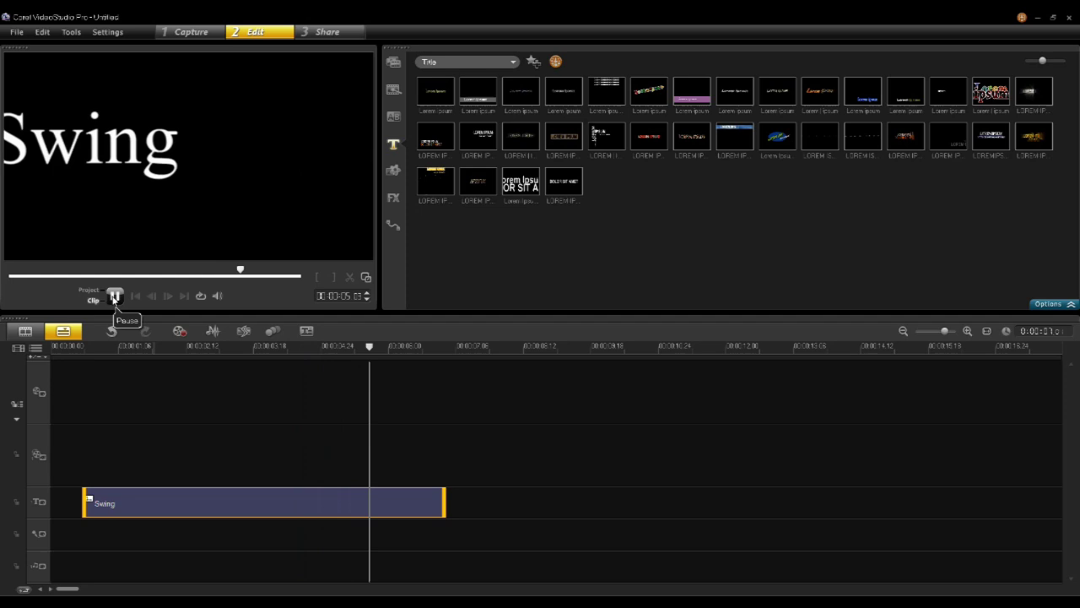
{"action": "left_click", "coordinate": [115, 296]}
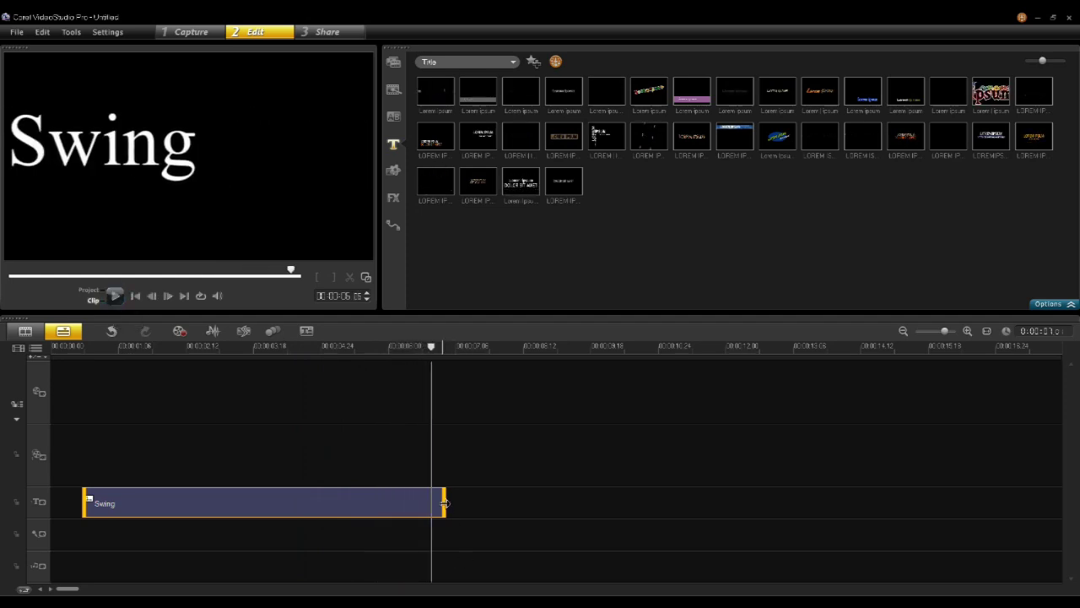
Stretch the Swing title to about 14 seconds and play it to watch the swing.
{"action": "left_click_drag", "start_coordinate": [445, 503], "coordinate": [859, 504]}
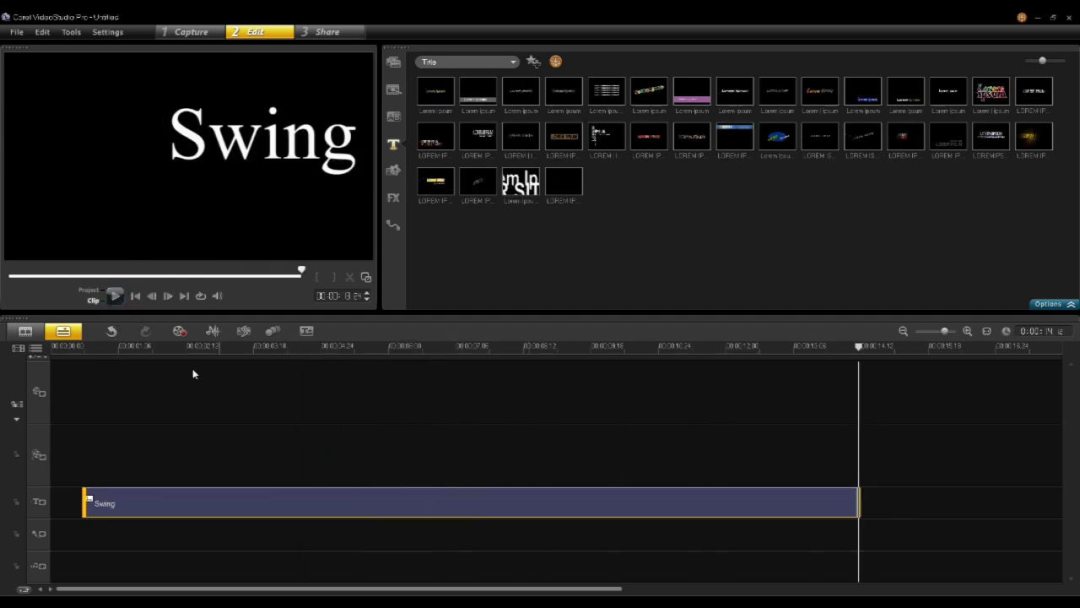
{"action": "left_click", "coordinate": [103, 341]}
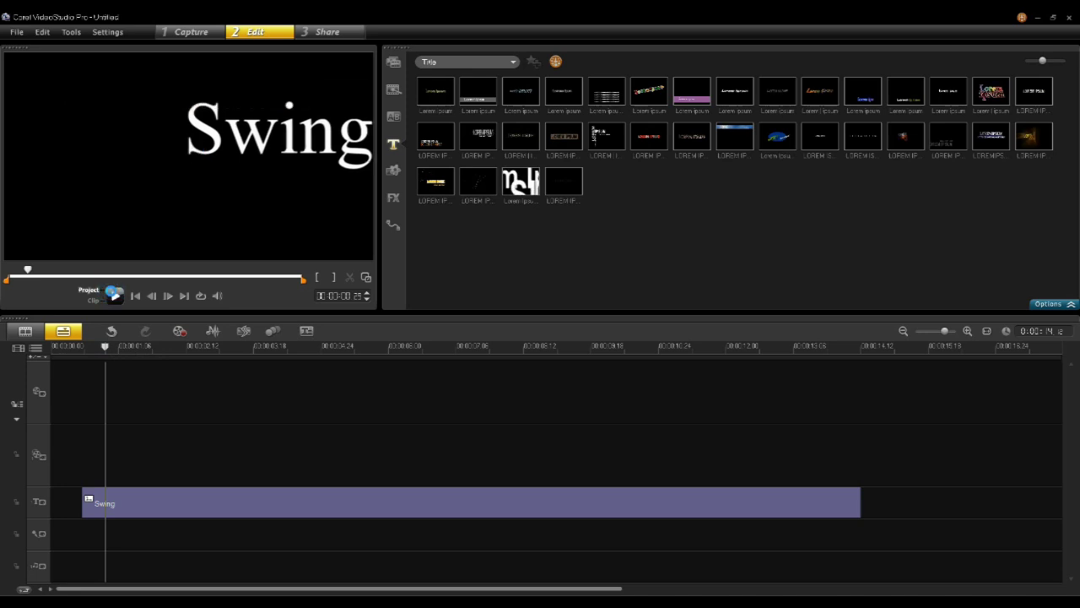
{"action": "left_click", "coordinate": [115, 296]}
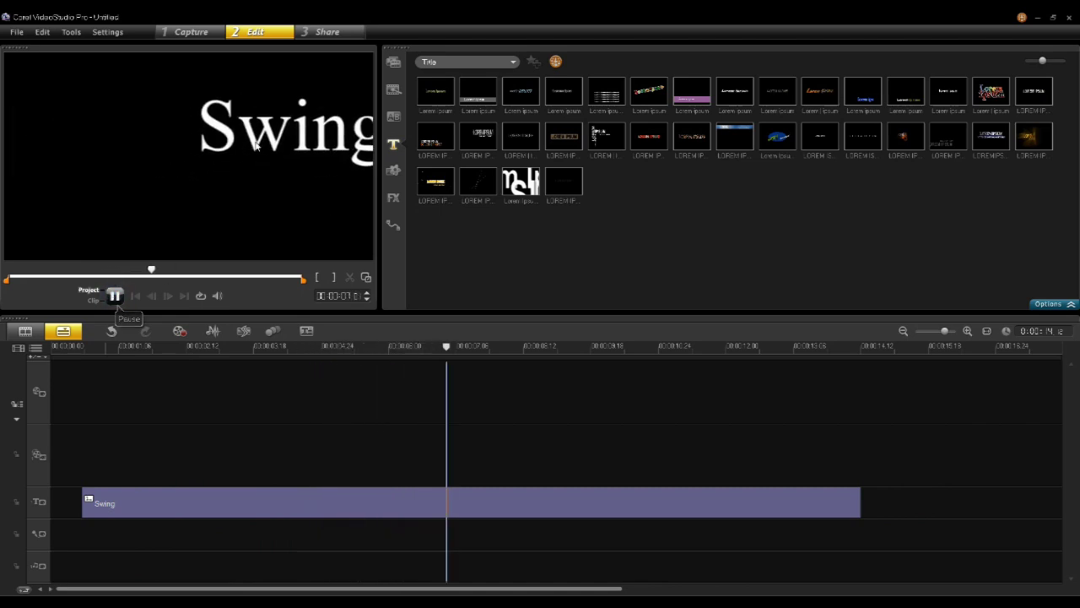
{"action": "key", "text": "space"}
{"action": "left_click", "coordinate": [159, 346]}
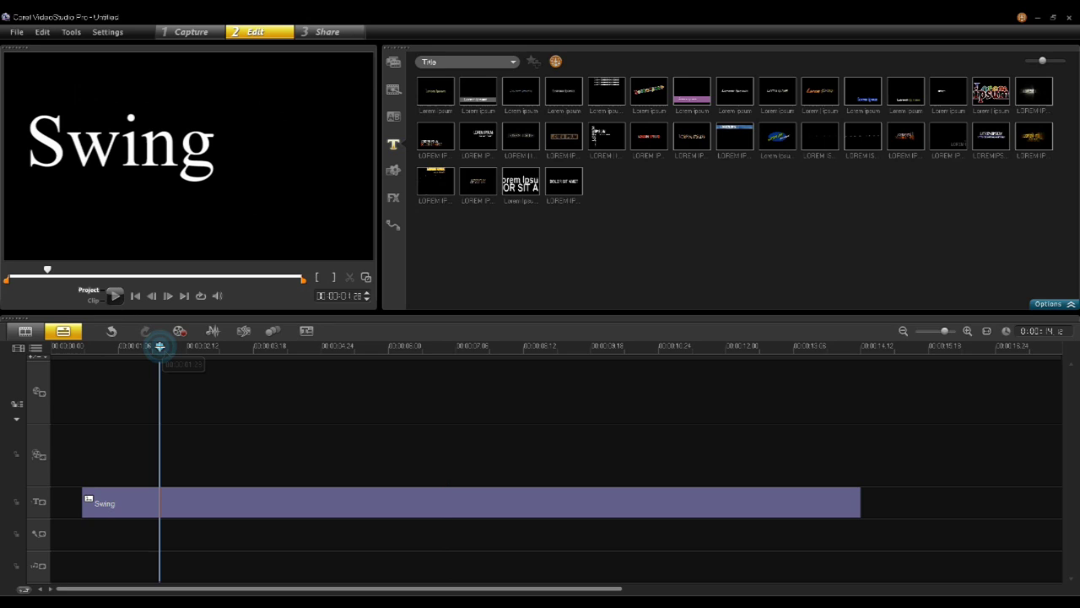
{"action": "left_click_drag", "start_coordinate": [160, 346], "coordinate": [123, 361]}
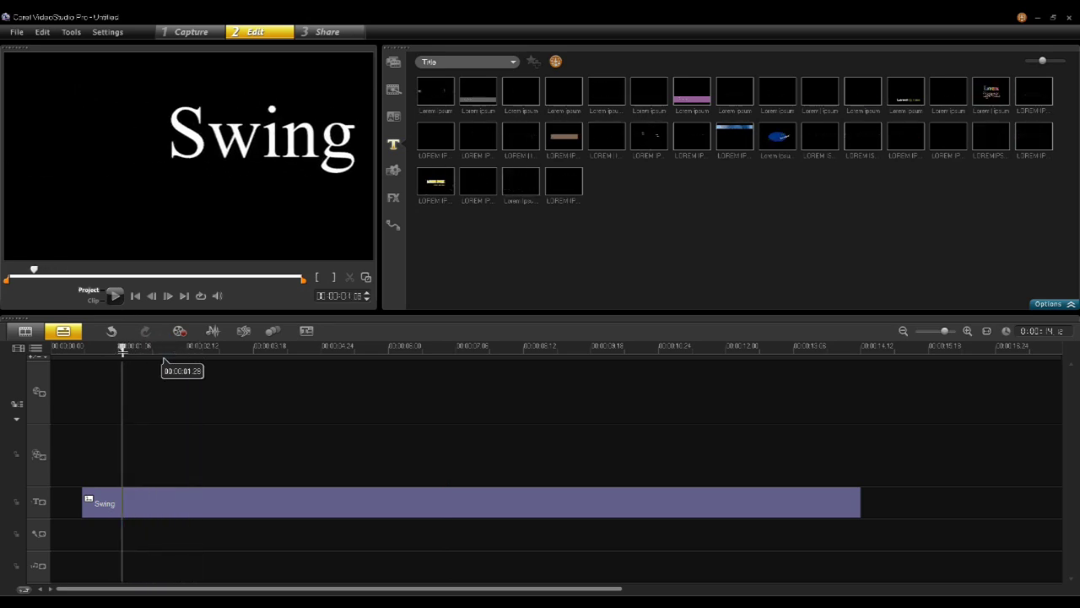
Replay and scrub the title once more, then delete the Swing title clip.
{"action": "left_click", "coordinate": [114, 295]}
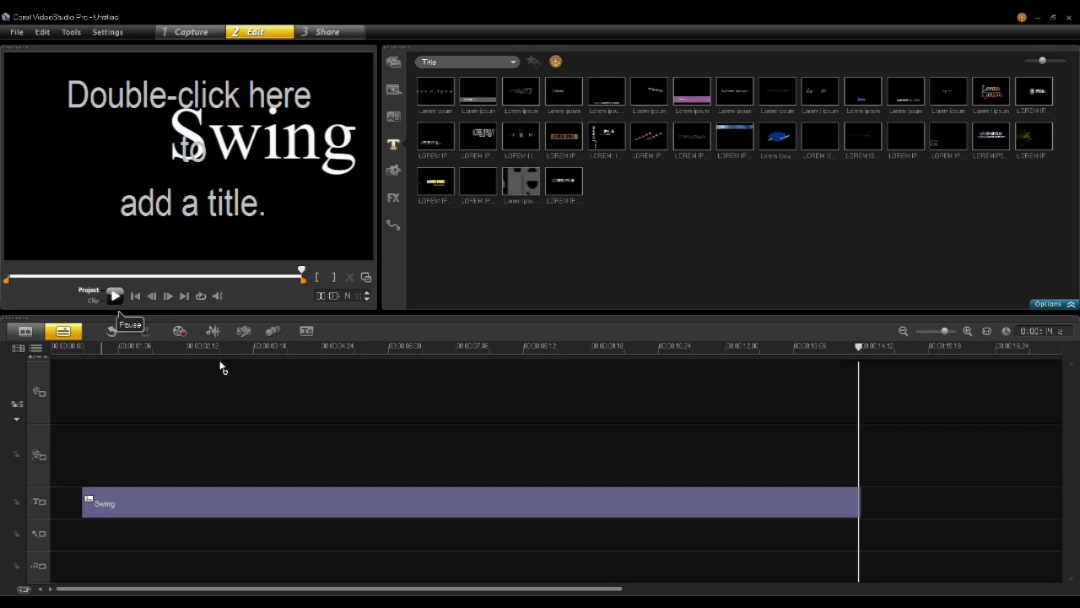
{"action": "left_click_drag", "start_coordinate": [134, 347], "coordinate": [255, 361]}
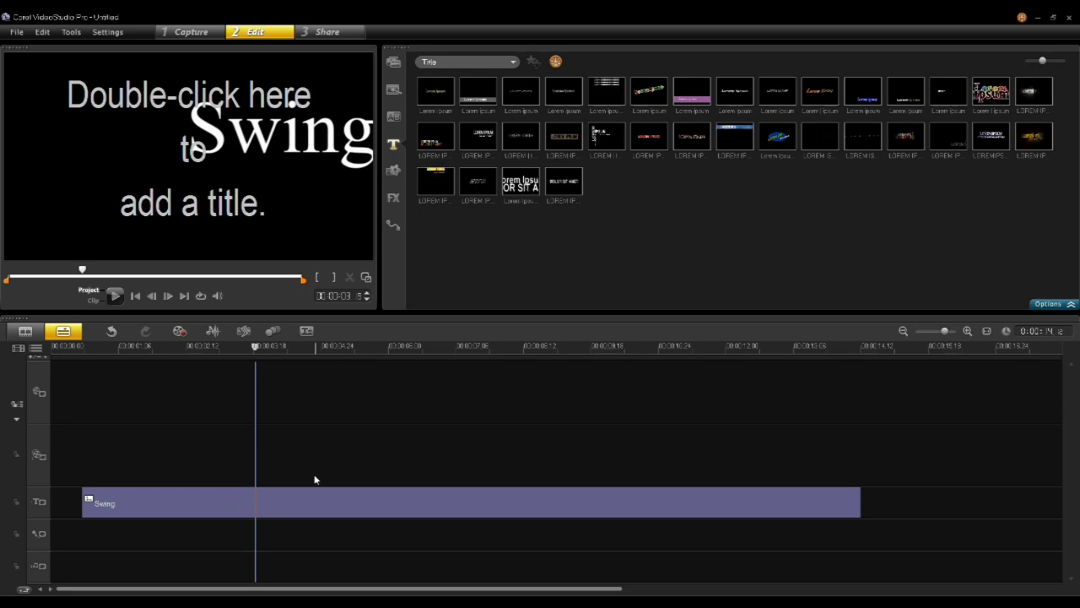
{"action": "left_click", "coordinate": [293, 504]}
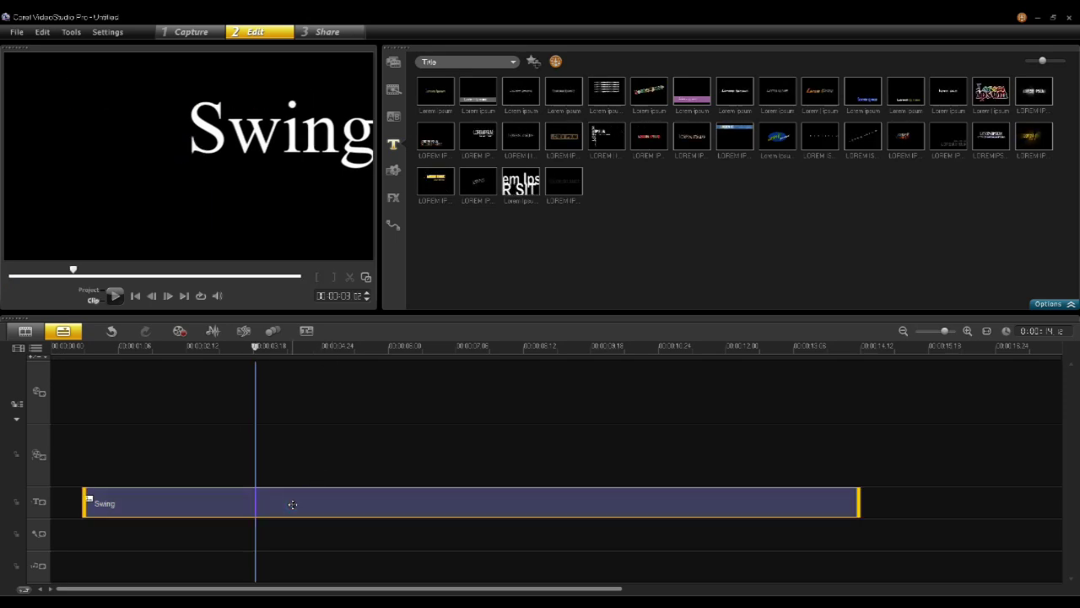
{"action": "key", "text": "Delete"}
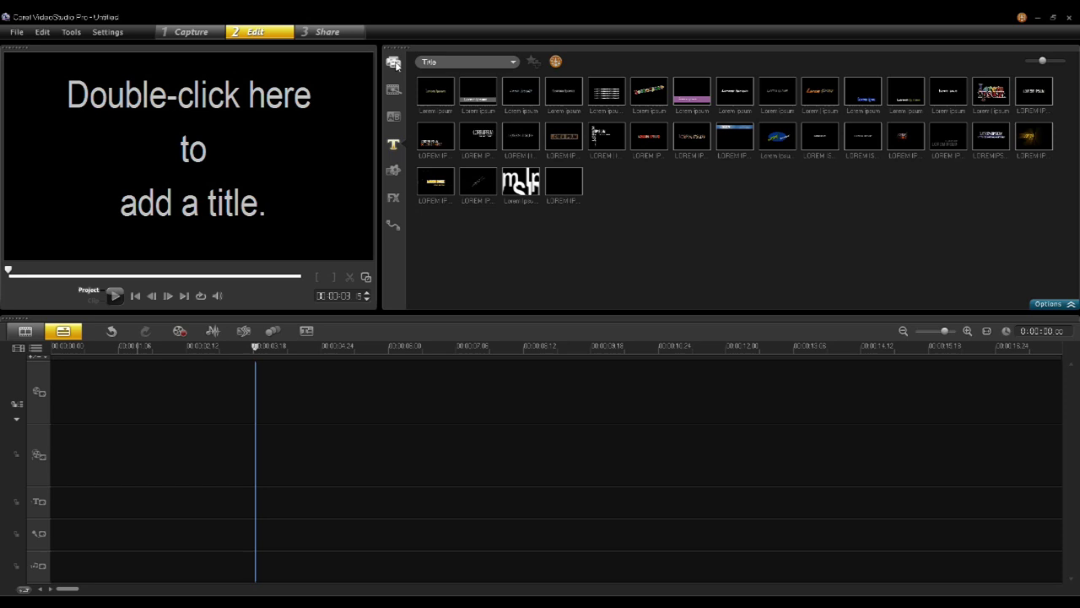
Put 00018.MTS on the overlay track, apply the custom 'pice' path, and play it back.
{"action": "left_click", "coordinate": [394, 64]}
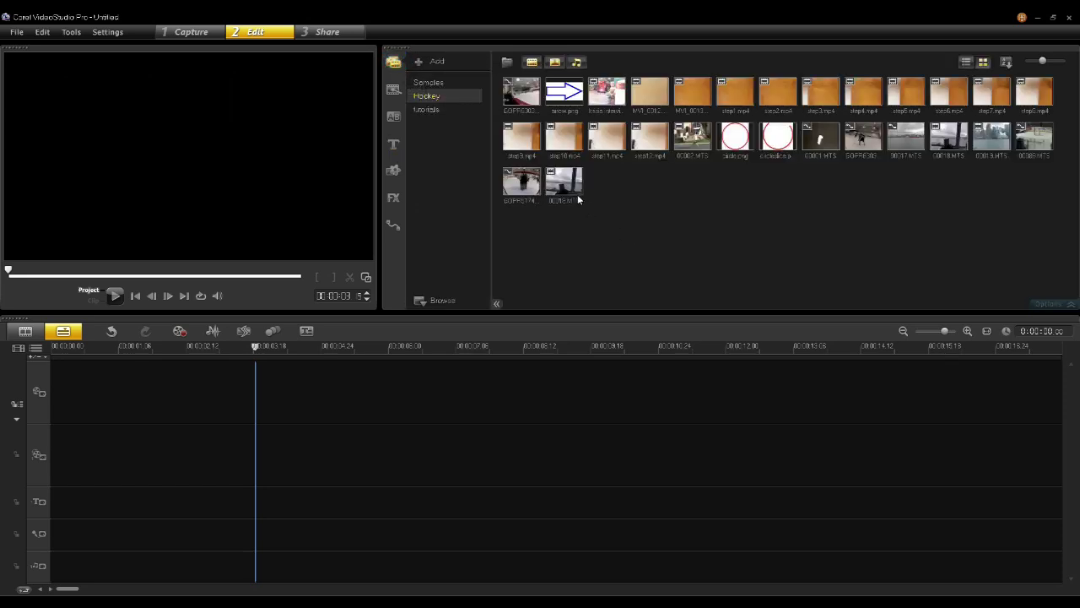
{"action": "left_click_drag", "start_coordinate": [564, 182], "coordinate": [127, 457]}
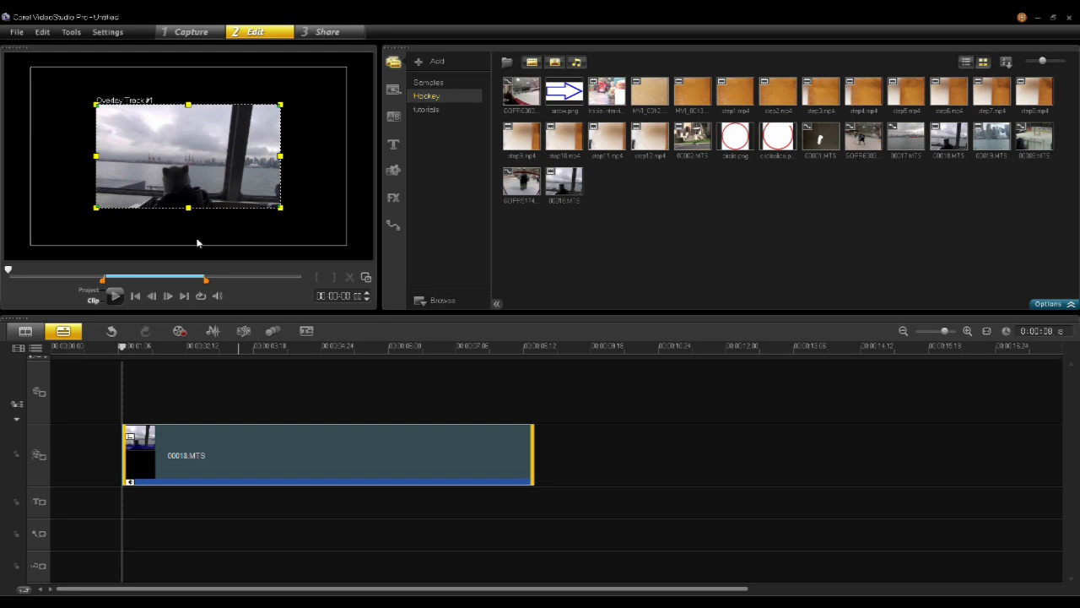
{"action": "left_click", "coordinate": [394, 226]}
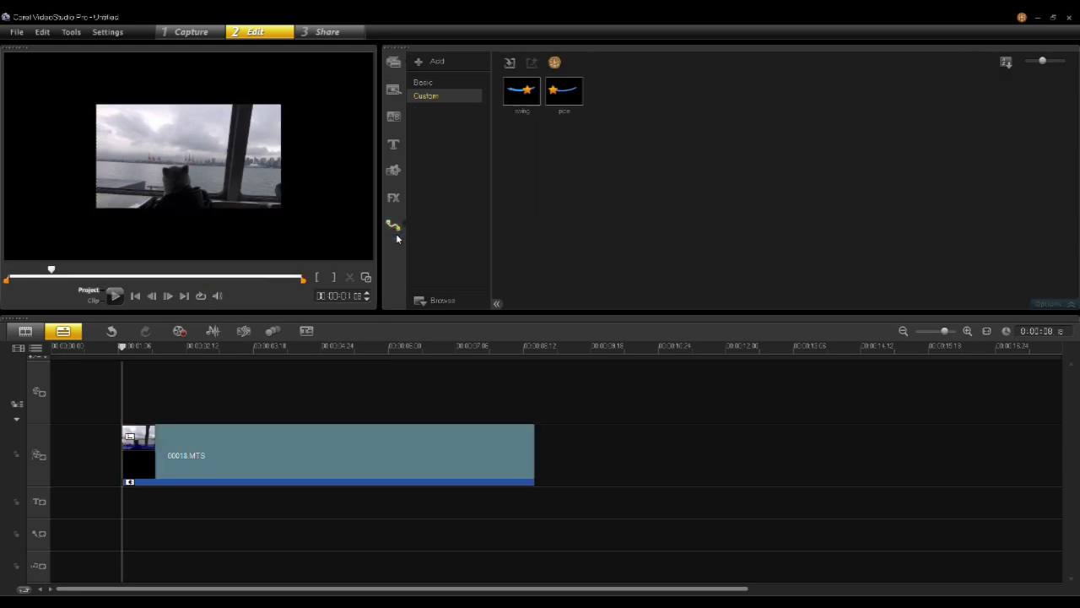
{"action": "left_click_drag", "start_coordinate": [565, 95], "coordinate": [303, 463]}
{"action": "left_click", "coordinate": [115, 300]}
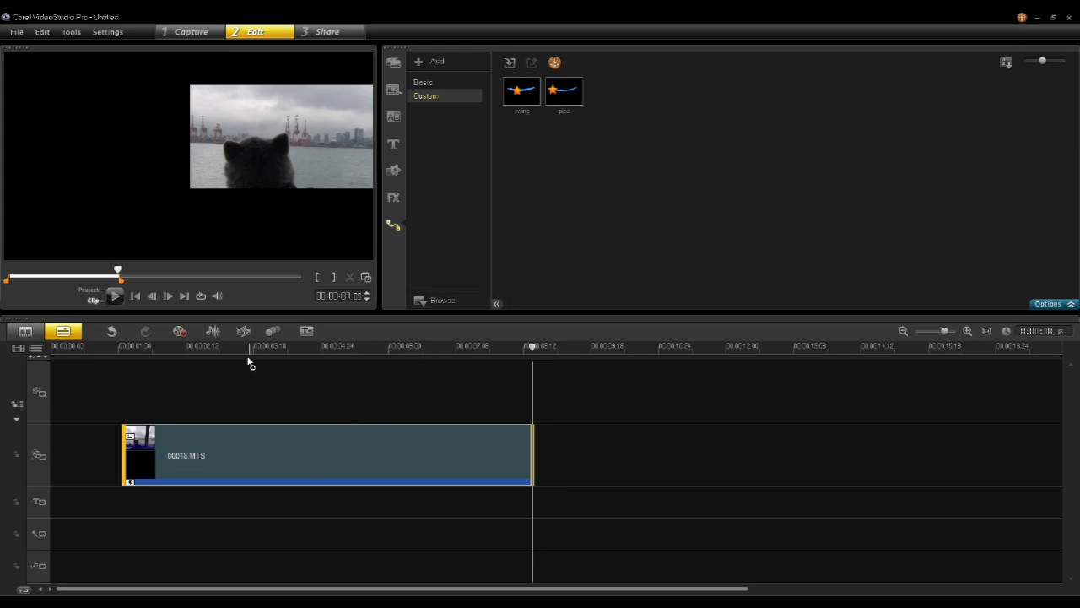
{"action": "left_click_drag", "start_coordinate": [248, 348], "coordinate": [222, 367]}
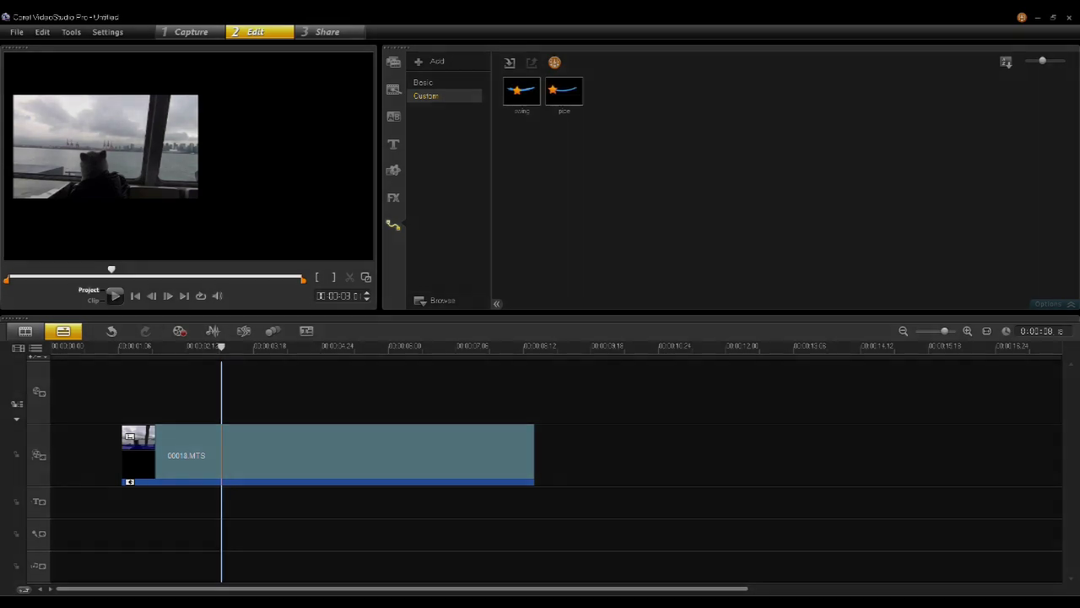